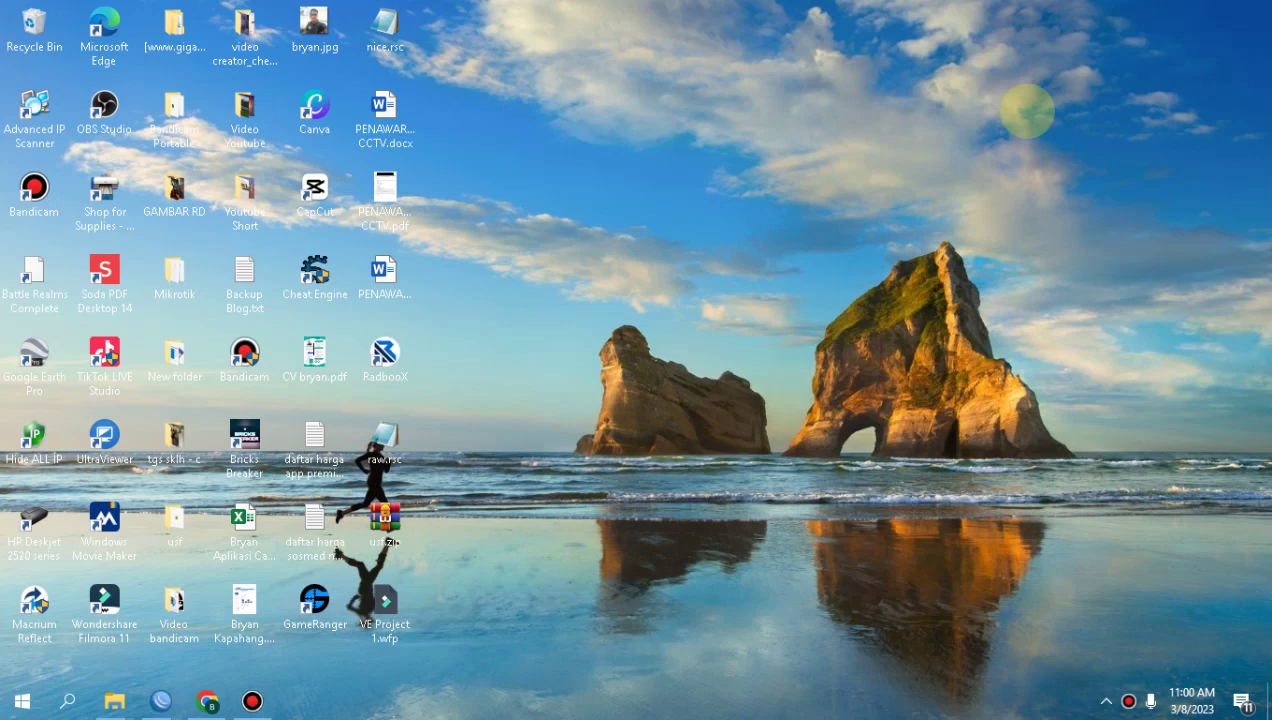
{"action": "right_click", "coordinate": [585, 116]}
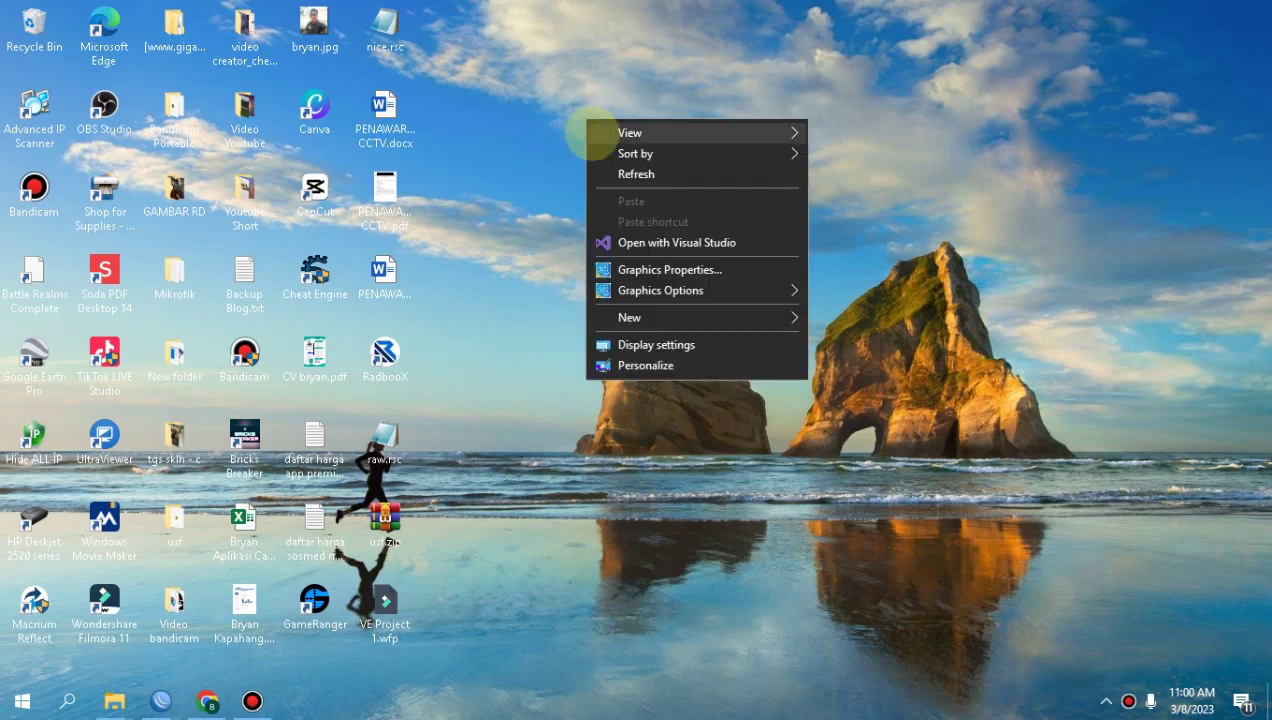
{"action": "left_click", "coordinate": [636, 172]}
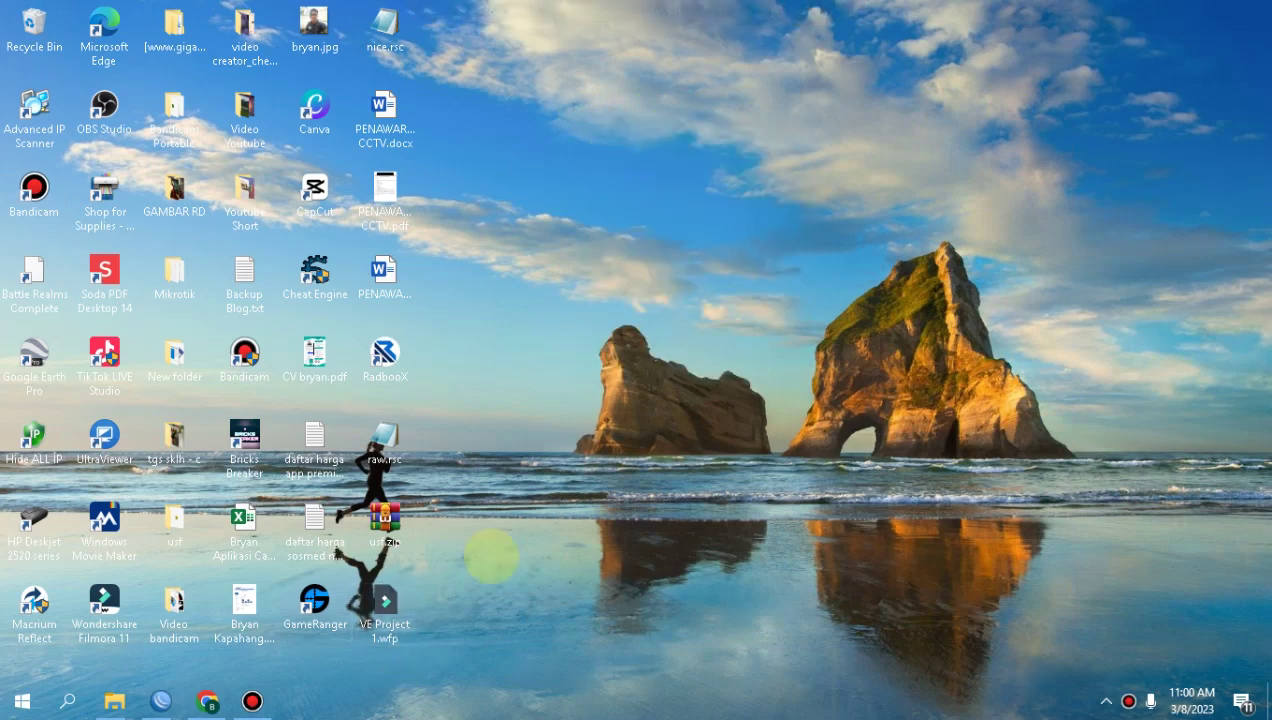
{"action": "mouse_move", "coordinate": [595, 10]}
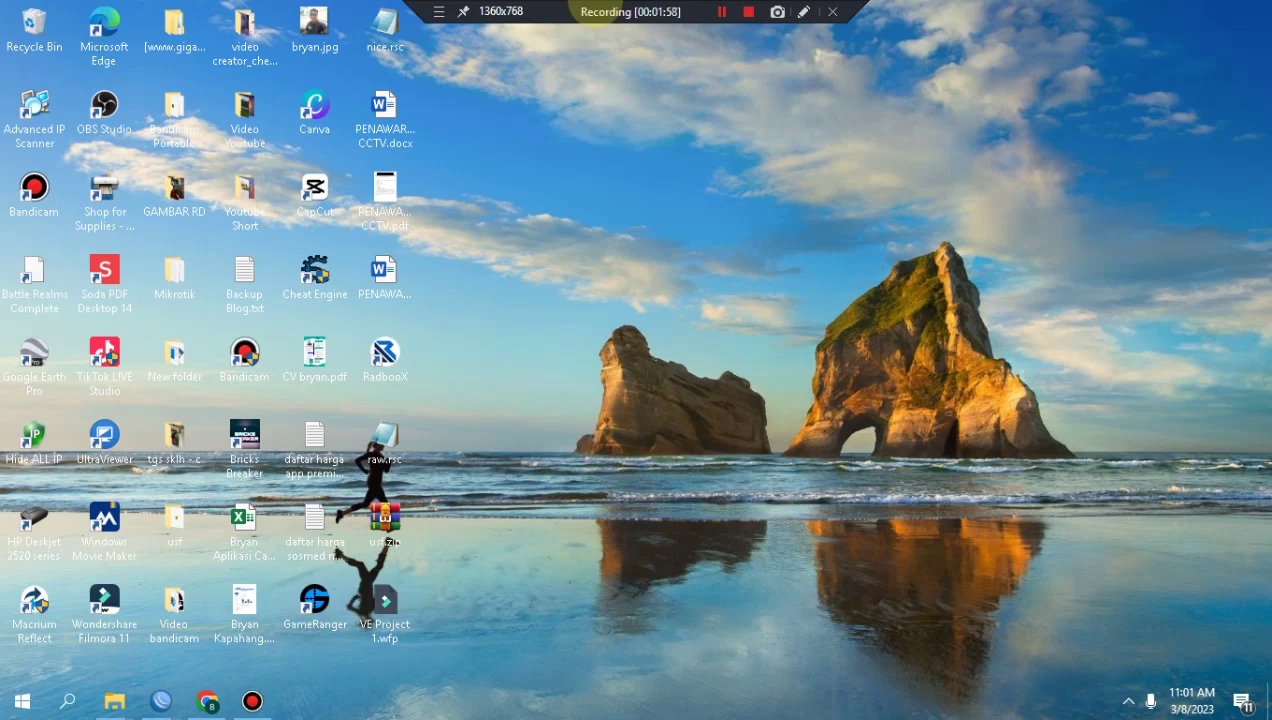
{"action": "right_click", "coordinate": [828, 152]}
{"action": "left_click", "coordinate": [860, 205]}
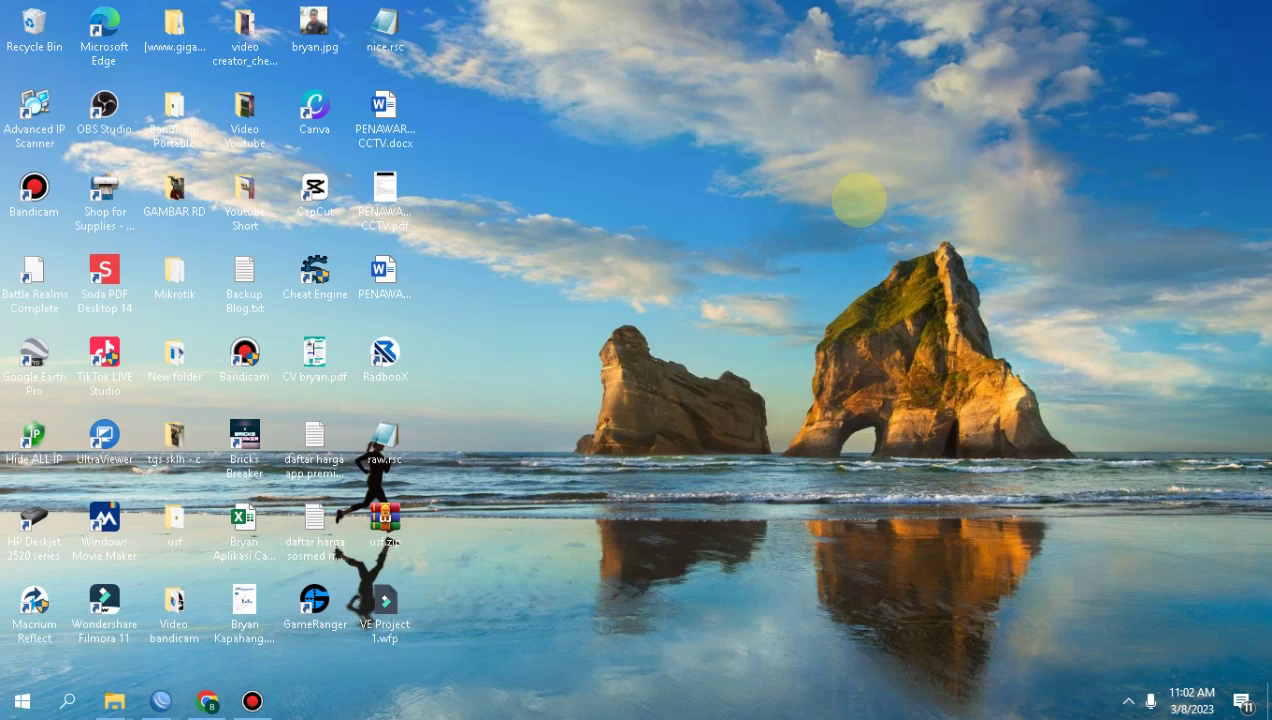
{"action": "right_click", "coordinate": [882, 164]}
{"action": "left_click", "coordinate": [951, 221]}
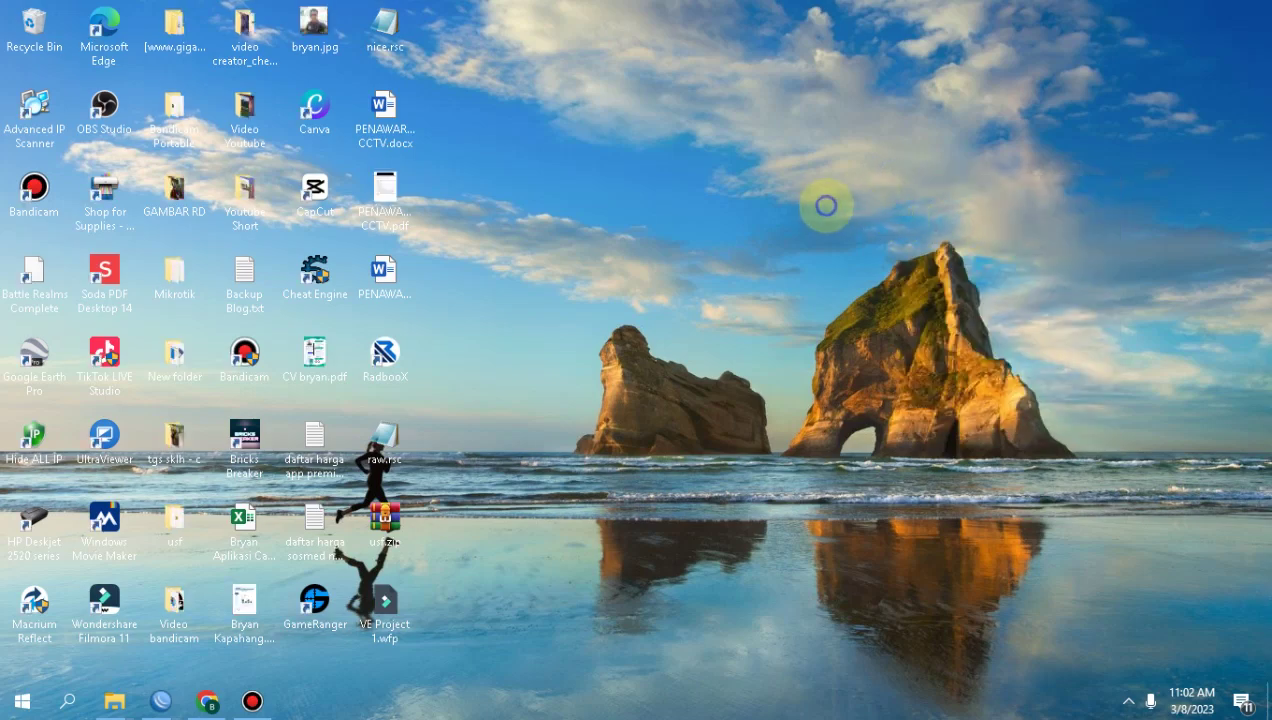
{"action": "right_click", "coordinate": [824, 207]}
{"action": "left_click", "coordinate": [840, 258]}
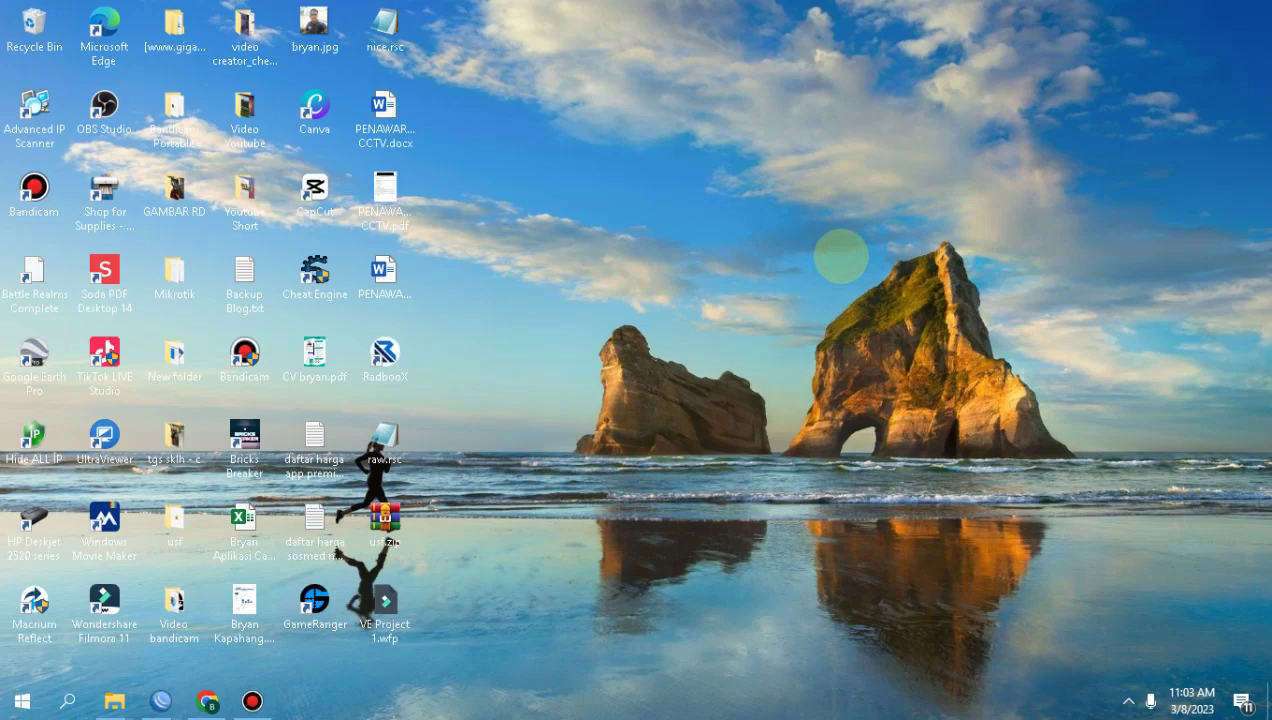
{"action": "right_click", "coordinate": [841, 257]}
{"action": "left_click", "coordinate": [862, 306]}
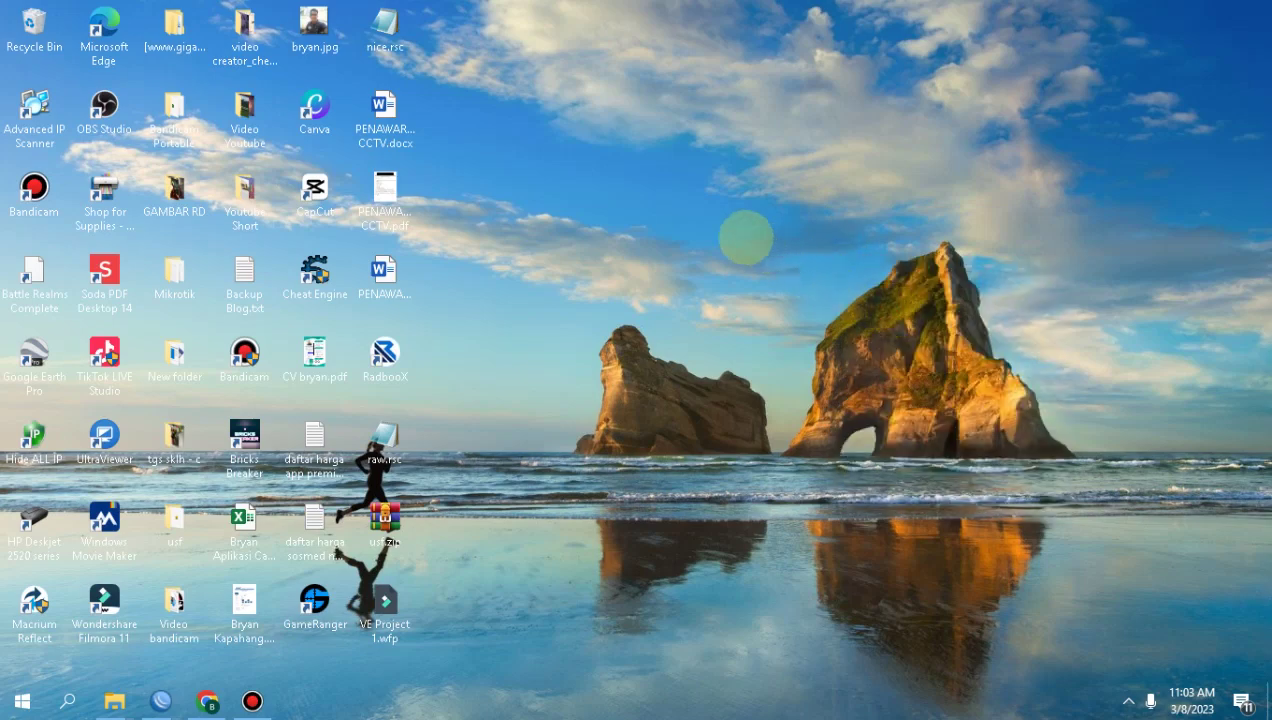
{"action": "right_click", "coordinate": [745, 237]}
{"action": "left_click", "coordinate": [801, 294]}
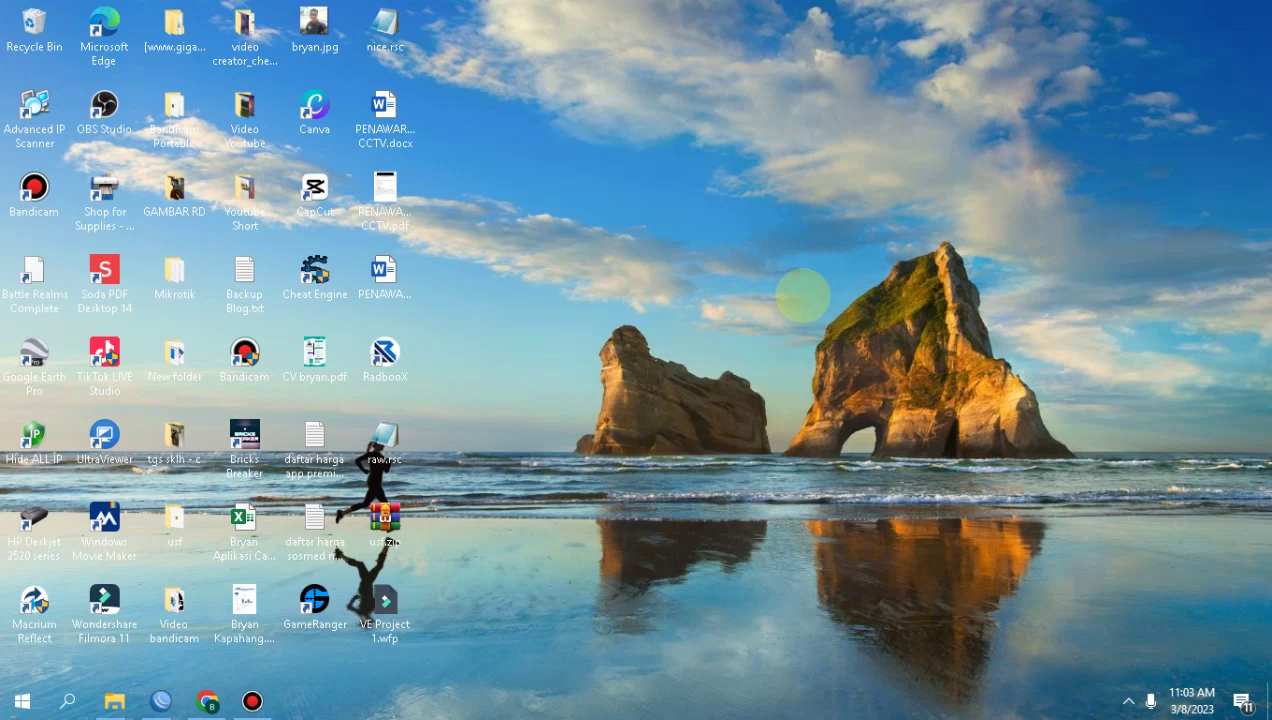
{"action": "left_click_drag", "start_coordinate": [1250, 12], "coordinate": [785, 485]}
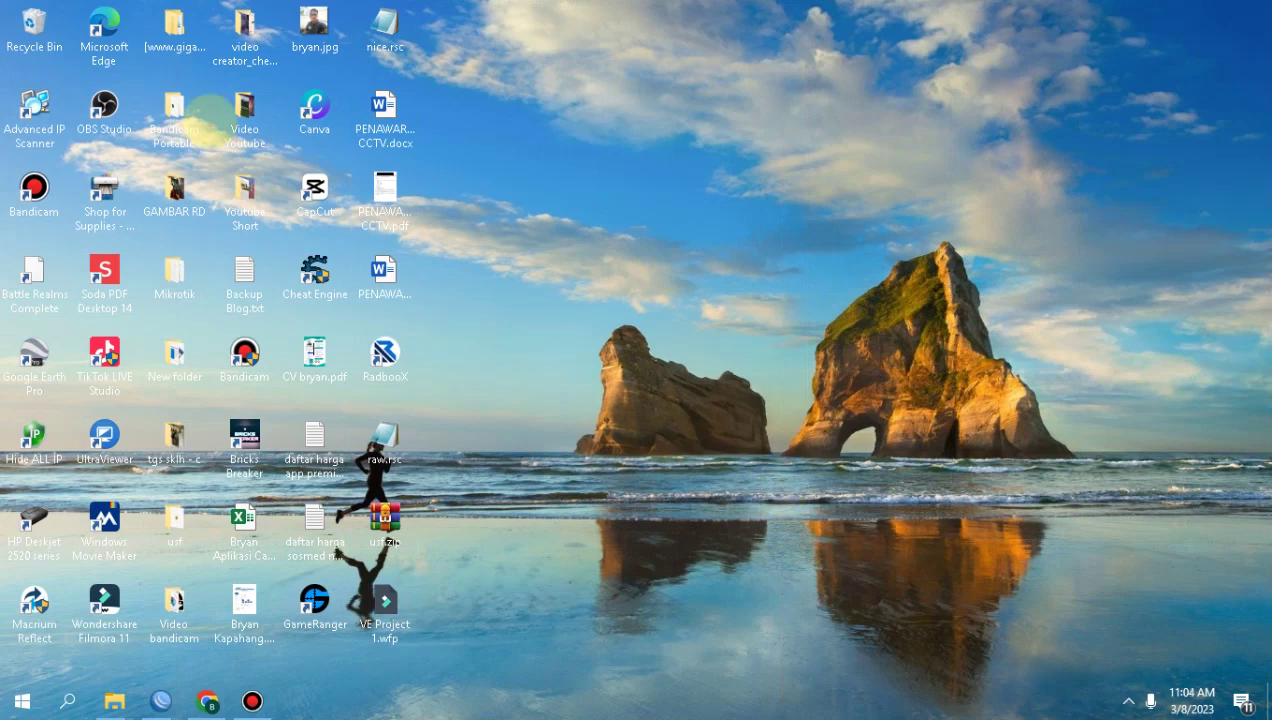
{"action": "left_click_drag", "start_coordinate": [4, 4], "coordinate": [1258, 692]}
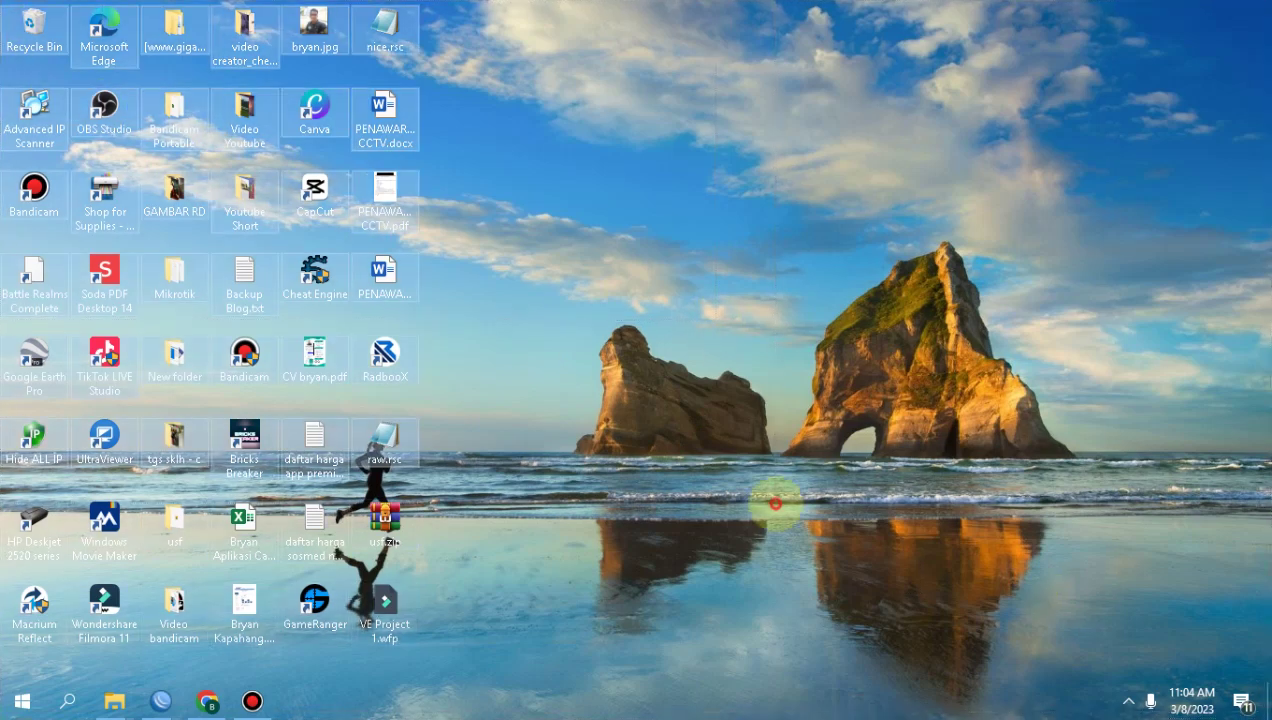
{"action": "left_click", "coordinate": [775, 503]}
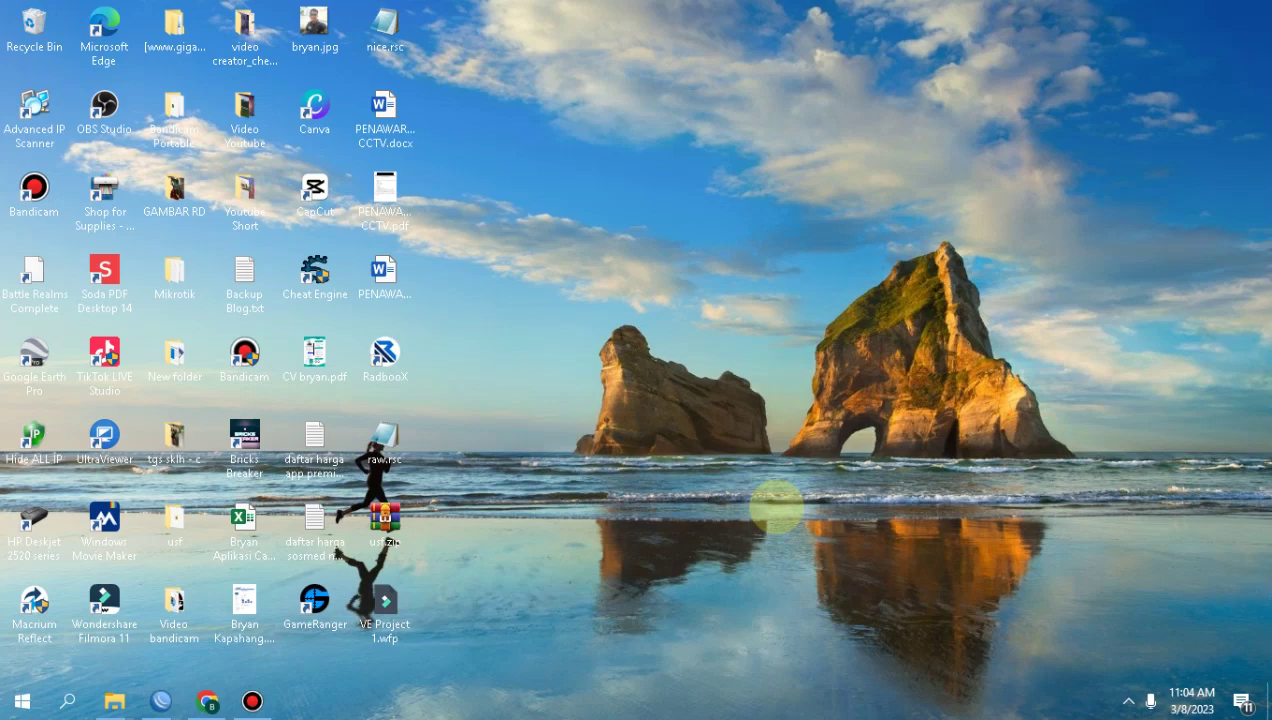
Open the Keyboard page of the Ease of Access settings in Windows Settings.
{"action": "left_click", "coordinate": [22, 701]}
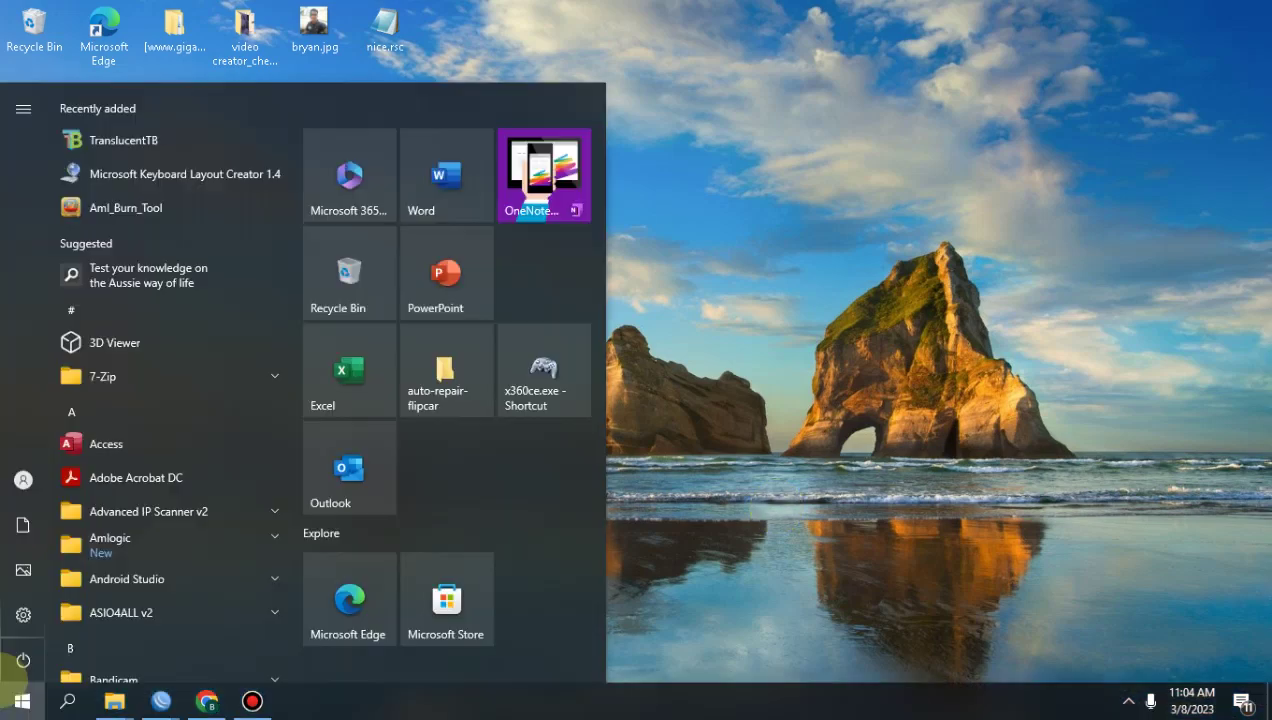
{"action": "left_click", "coordinate": [23, 615]}
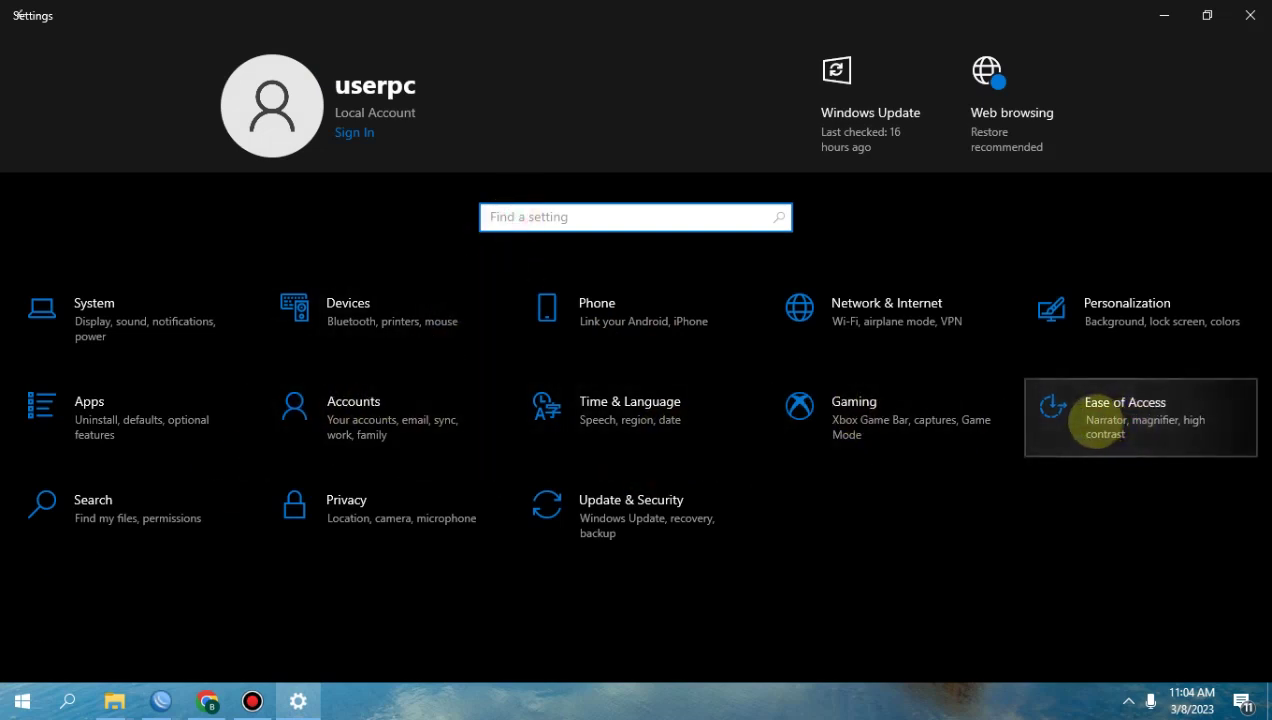
{"action": "left_click", "coordinate": [1089, 420]}
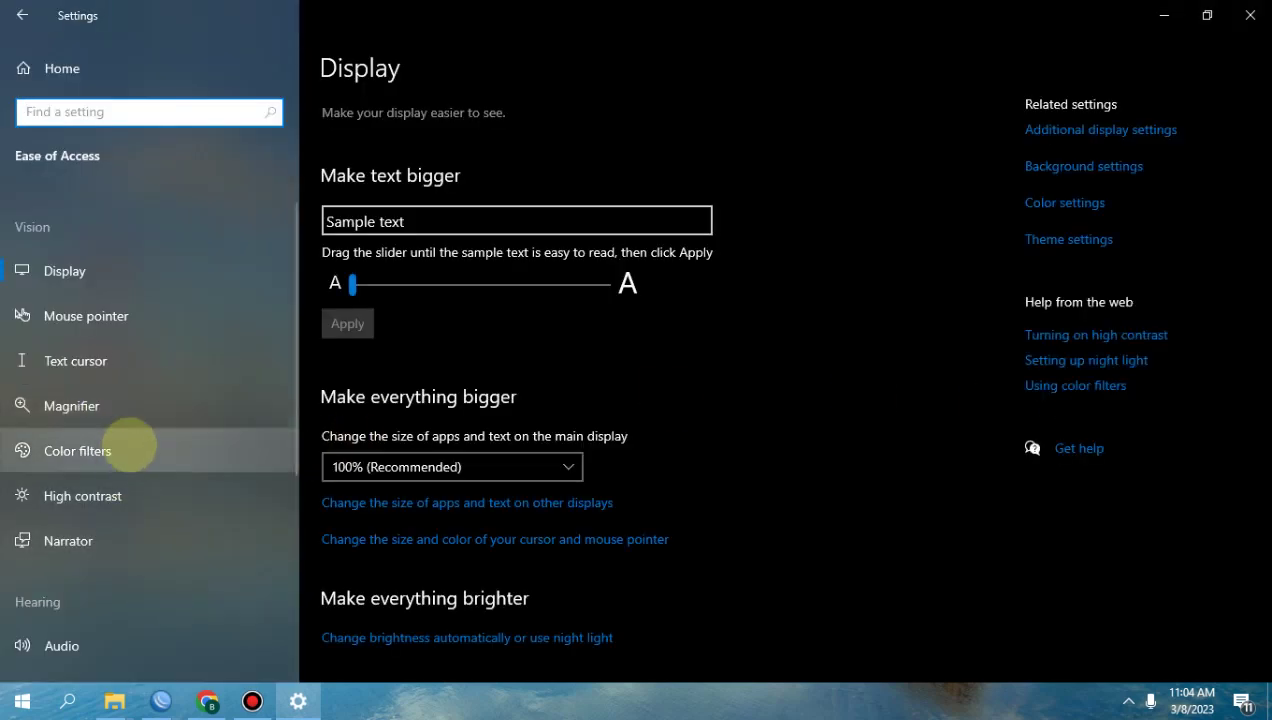
{"action": "scroll", "coordinate": [128, 435], "scroll_direction": "down", "scroll_amount": 2}
{"action": "scroll", "coordinate": [128, 435], "scroll_direction": "down", "scroll_amount": 4}
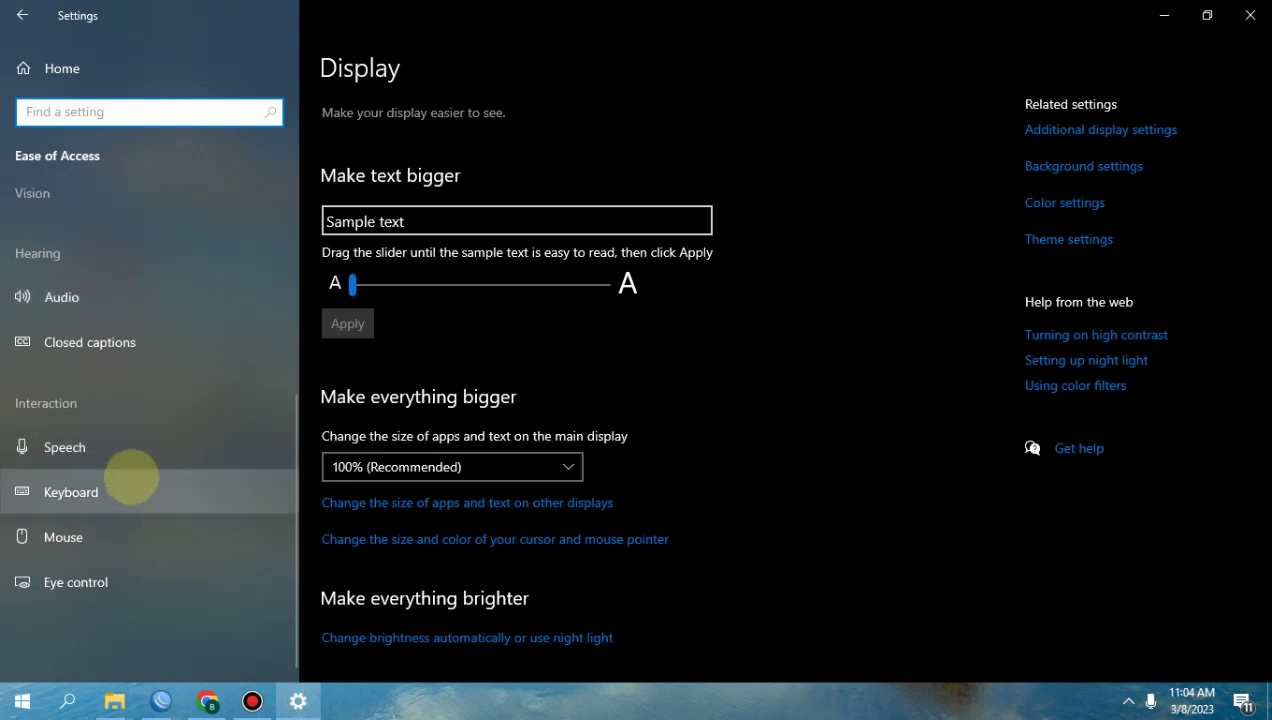
{"action": "left_click", "coordinate": [193, 486]}
Switch Filter Keys on and back off in the keyboard settings, and minimize the Settings window.
{"action": "scroll", "coordinate": [619, 450], "scroll_direction": "down", "scroll_amount": 8}
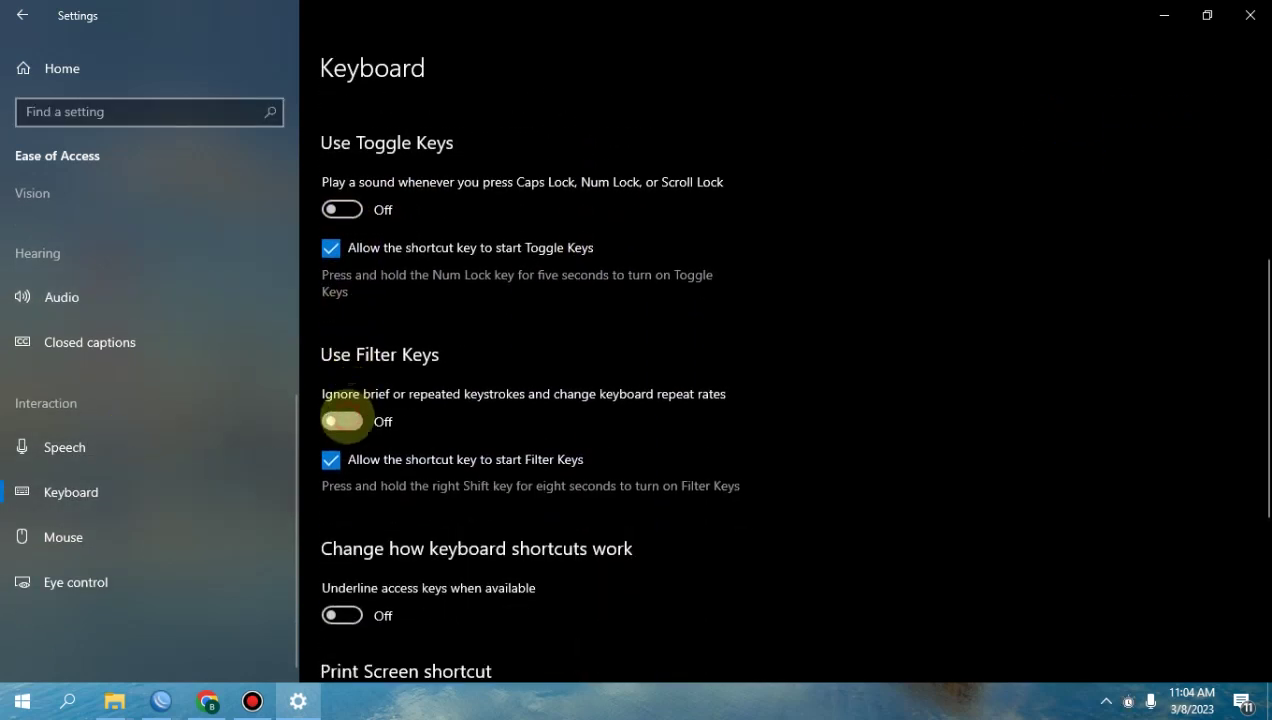
{"action": "left_click", "coordinate": [340, 420]}
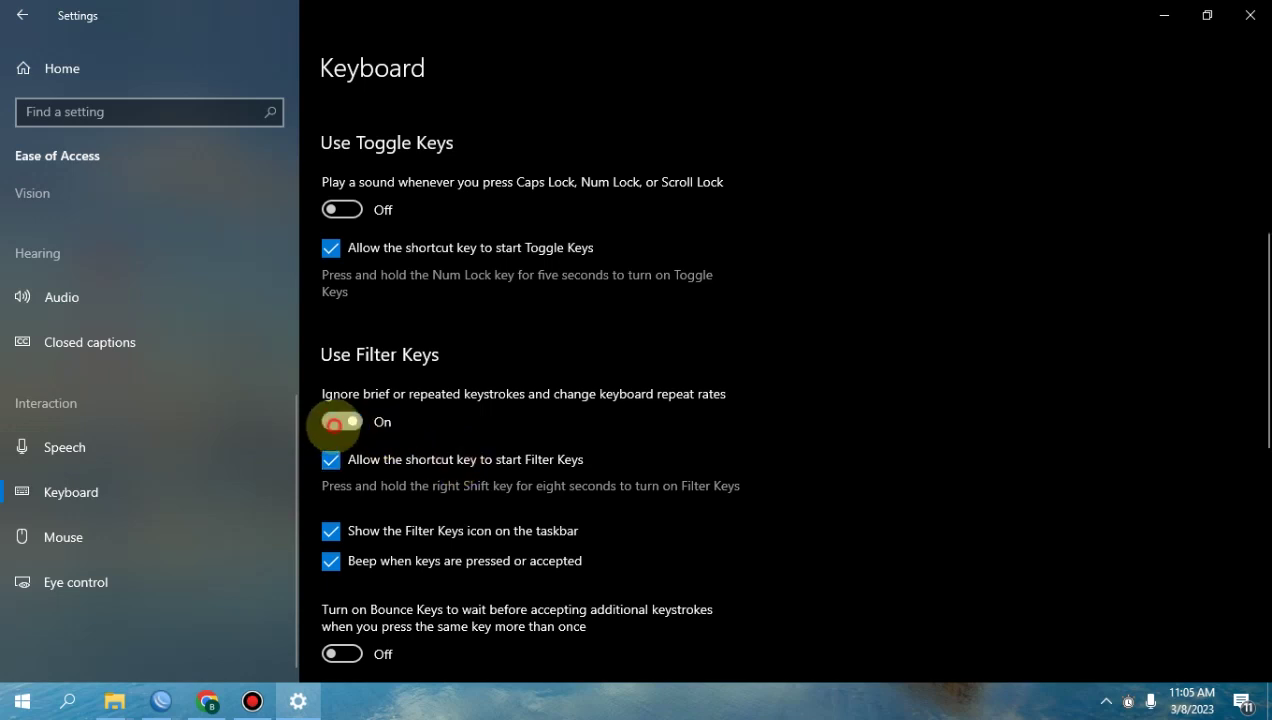
{"action": "left_click", "coordinate": [338, 421]}
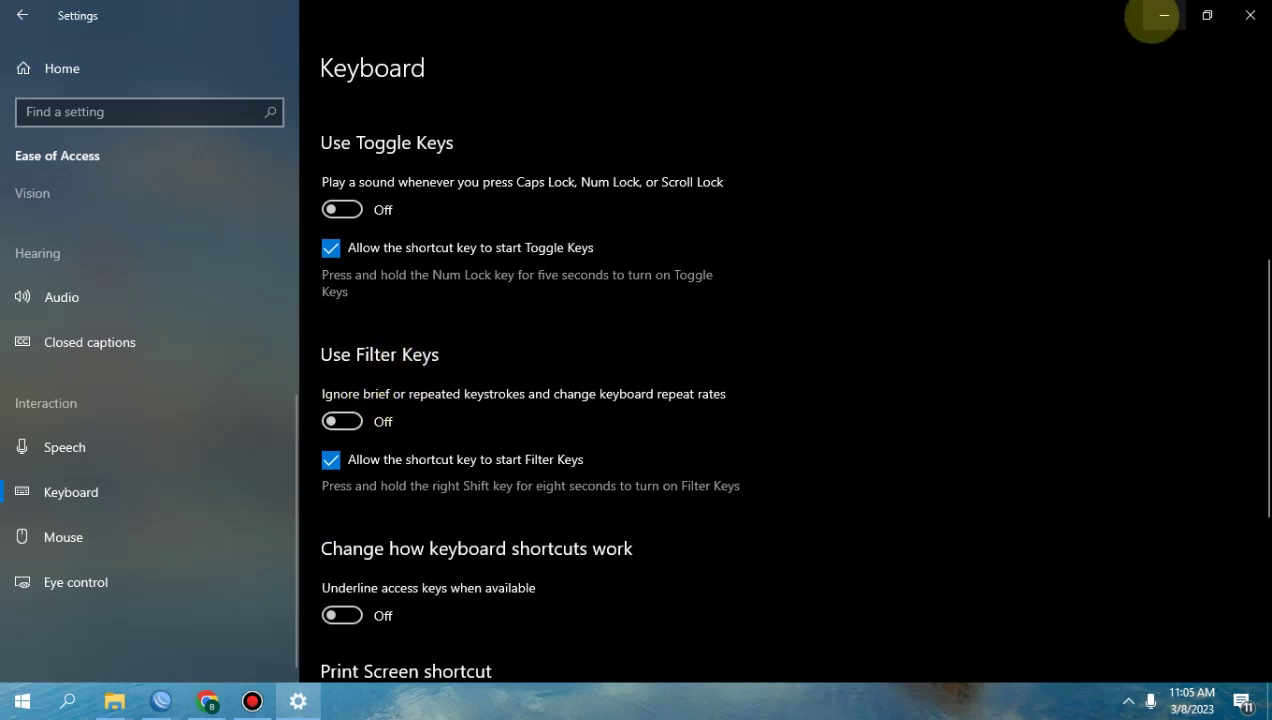
{"action": "left_click", "coordinate": [1155, 15]}
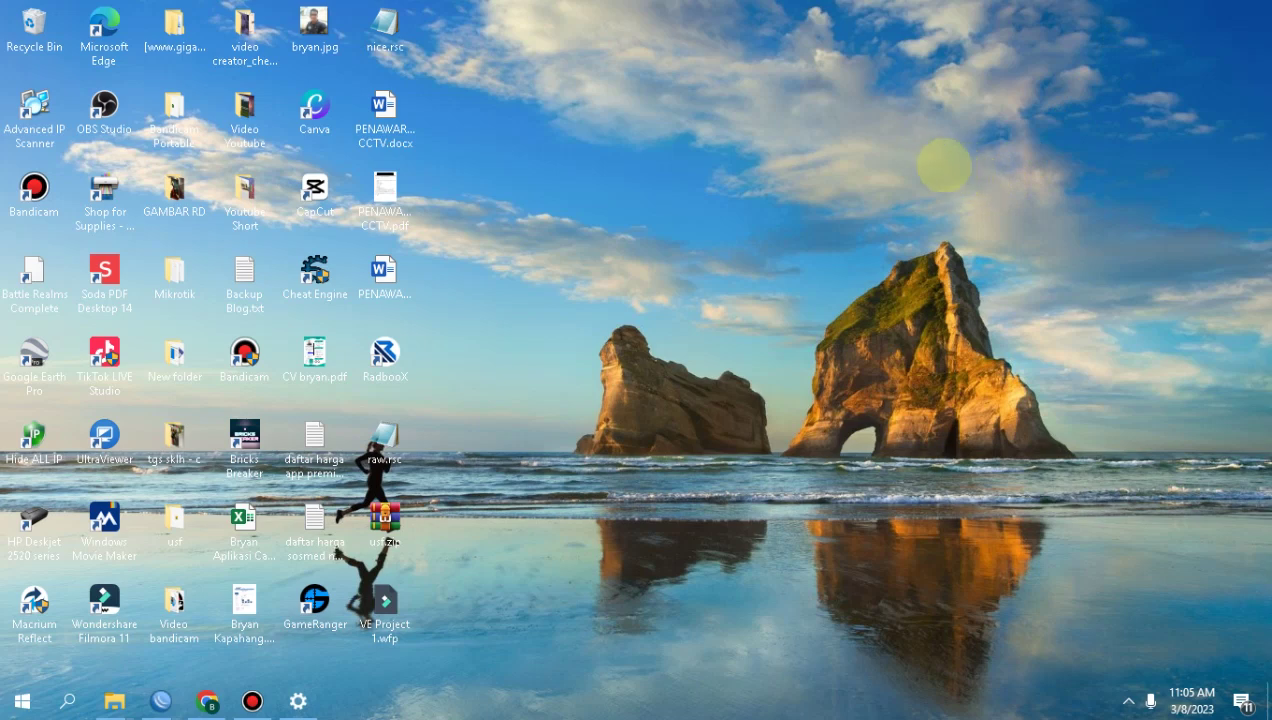
{"action": "right_click", "coordinate": [916, 164]}
{"action": "left_click", "coordinate": [960, 212]}
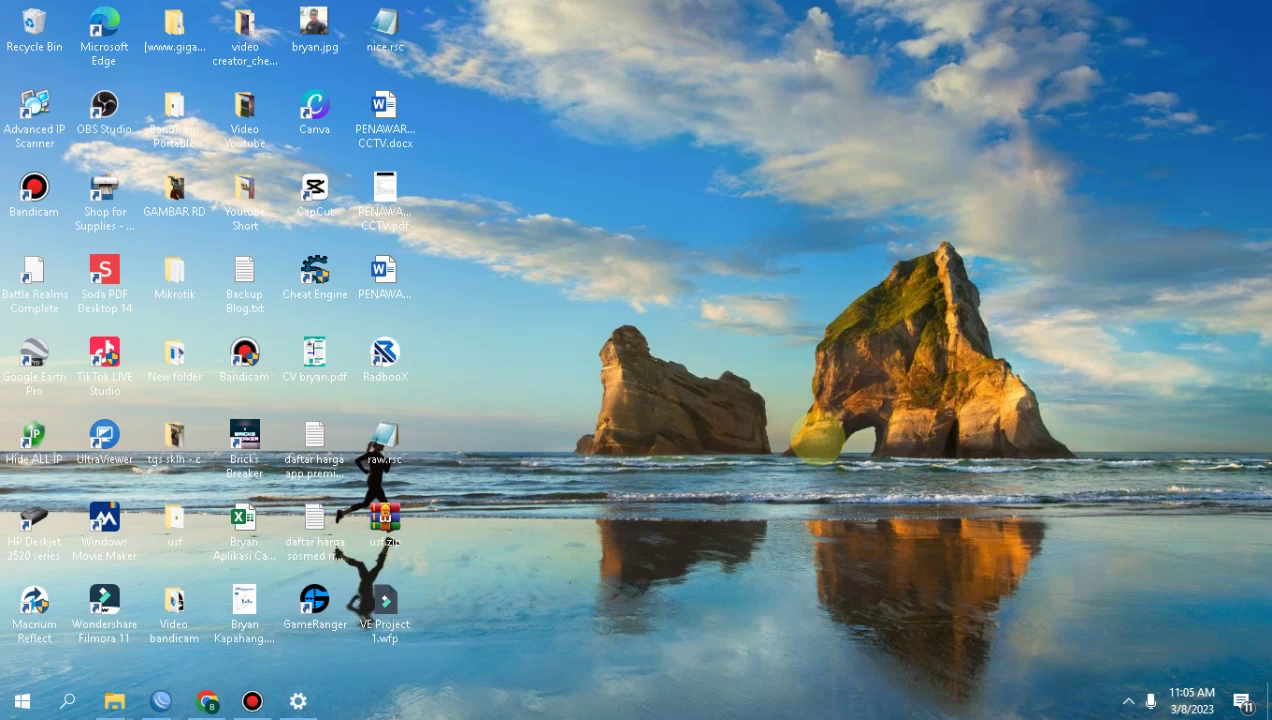
{"action": "right_click", "coordinate": [1036, 273]}
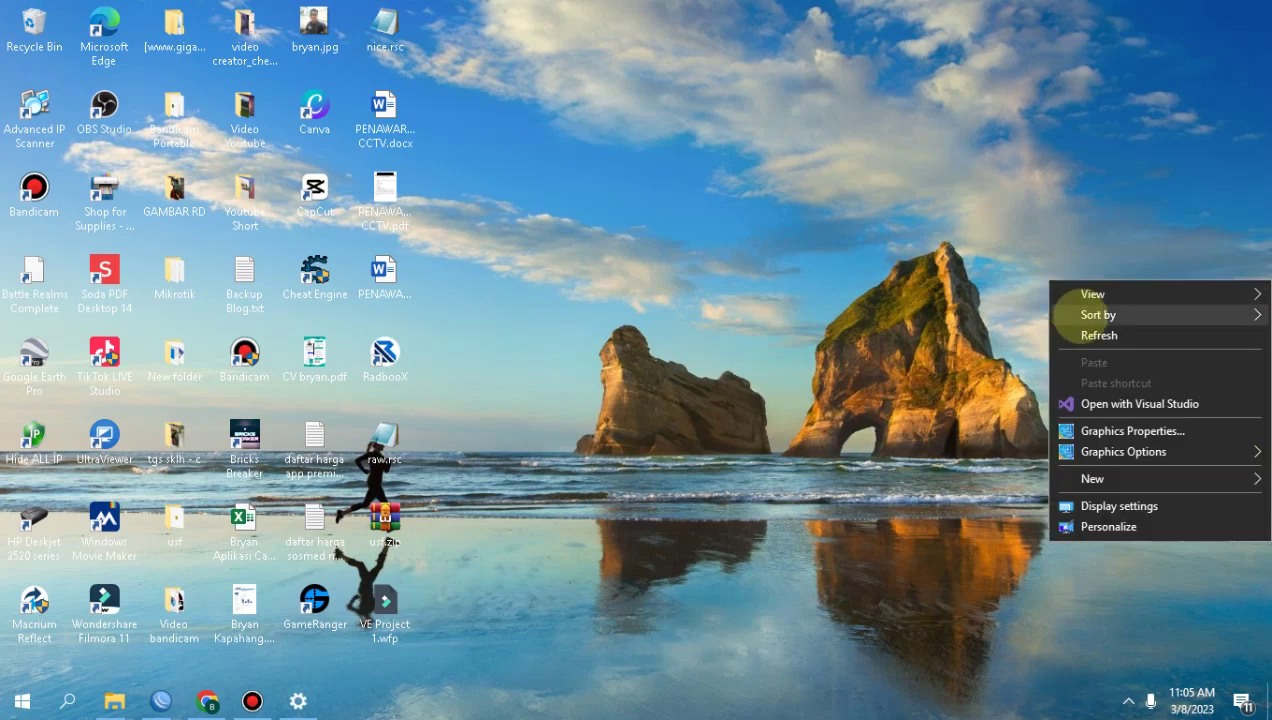
{"action": "left_click", "coordinate": [1104, 331]}
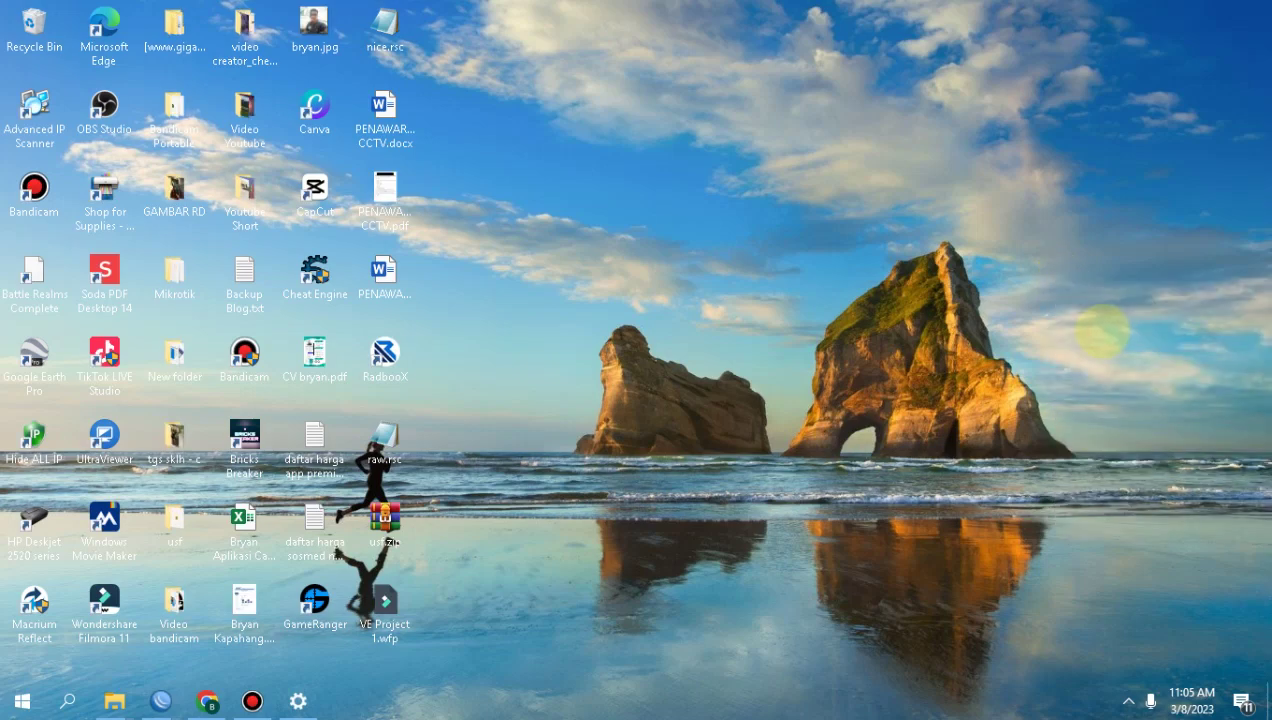
Test the keyboard in Windows search with "fsadfasdfasdfasdf" and "fasdfsdfasdf", clearing the text and closing the search.
{"action": "left_click", "coordinate": [67, 701]}
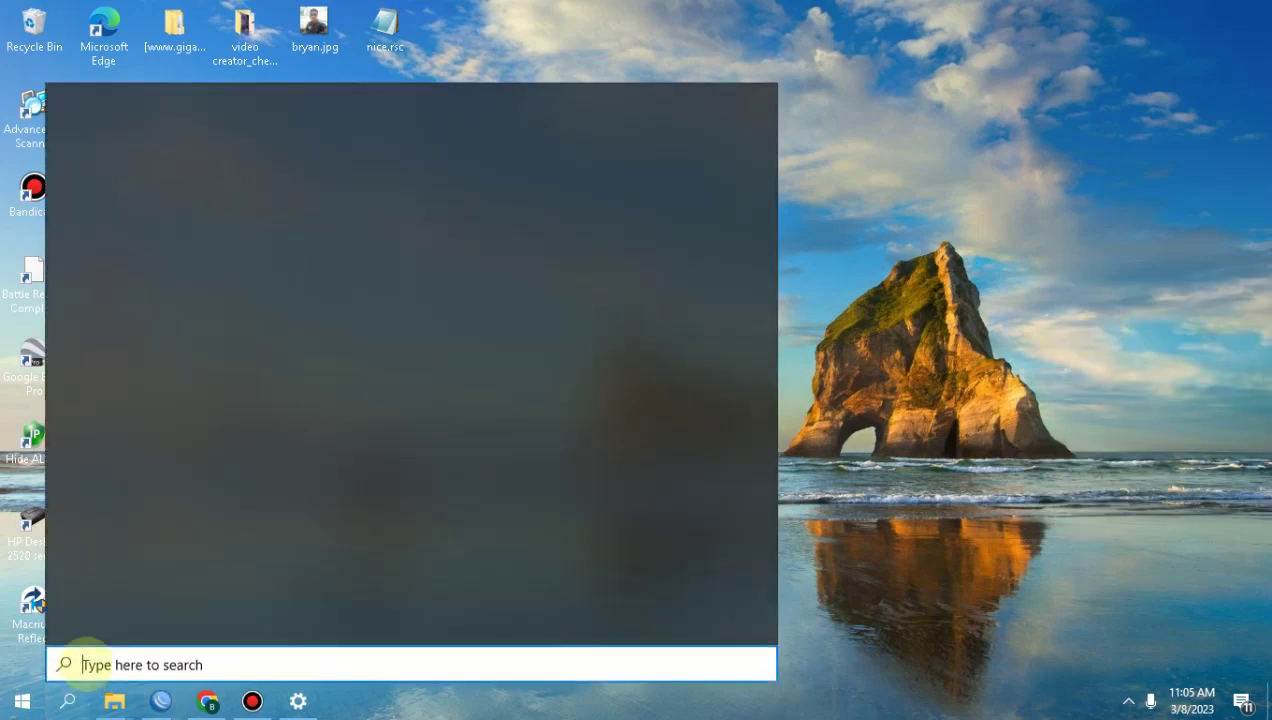
{"action": "type", "text": "fsadfasdfasdf"}
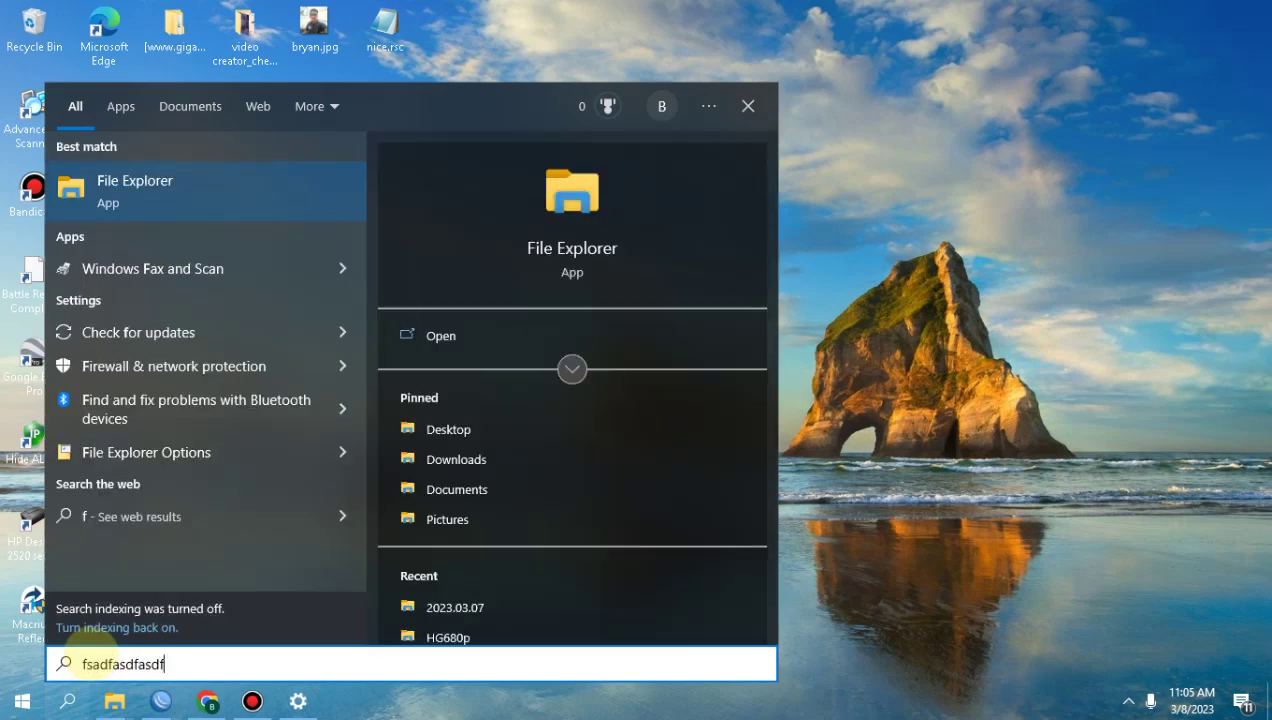
{"action": "type", "text": "asdf"}
{"action": "key", "text": "ctrl+a"}
{"action": "type", "text": "fas"}
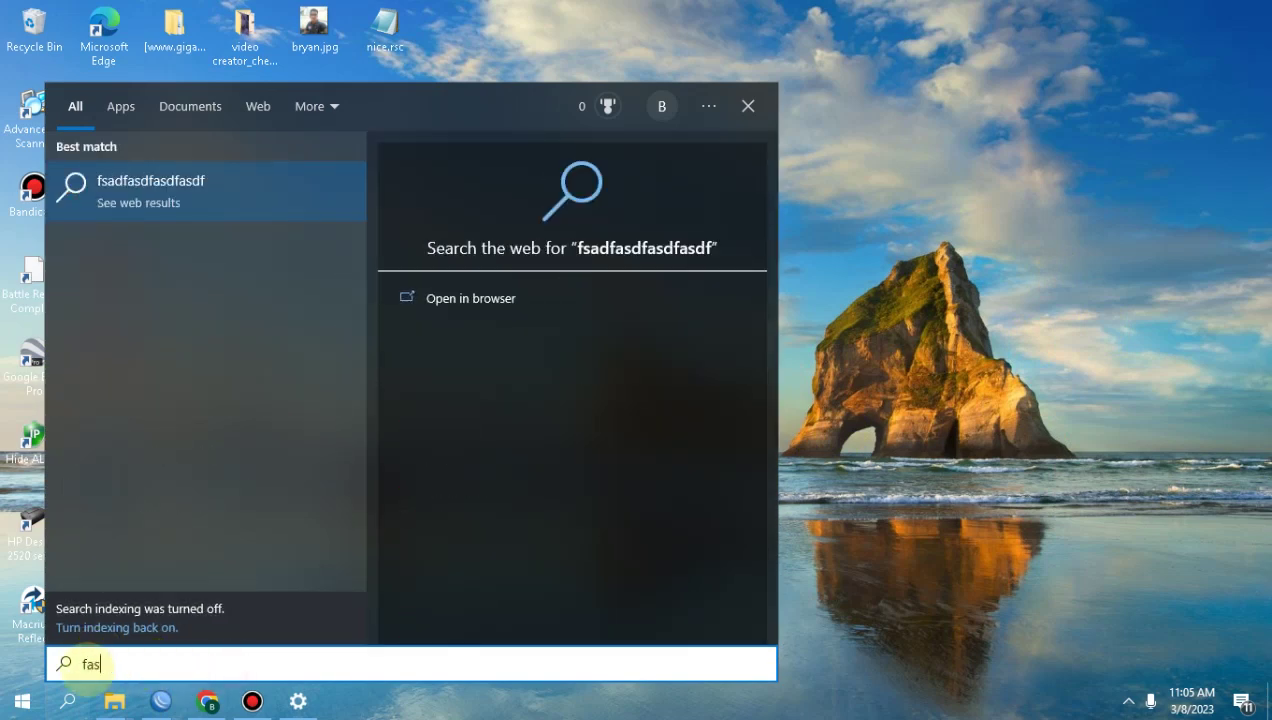
{"action": "type", "text": "dfsdfasdf"}
{"action": "left_click_drag", "start_coordinate": [162, 663], "coordinate": [15, 660]}
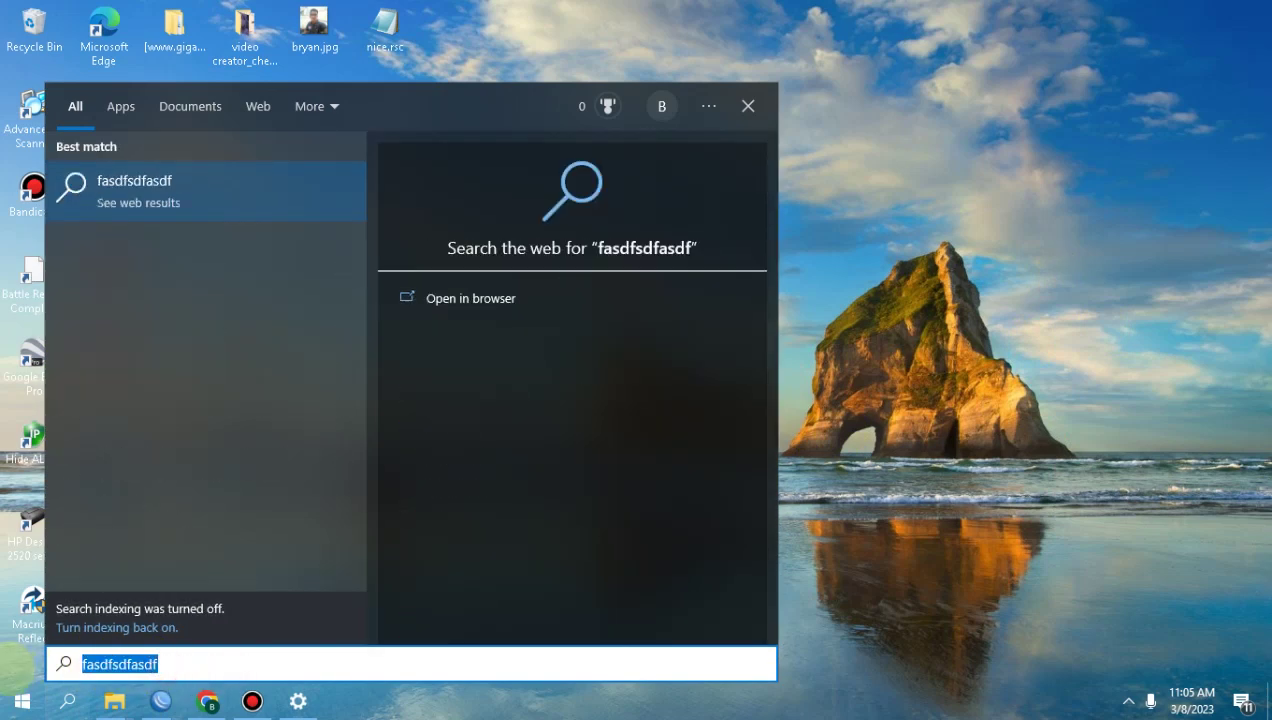
{"action": "key", "text": "BackSpace"}
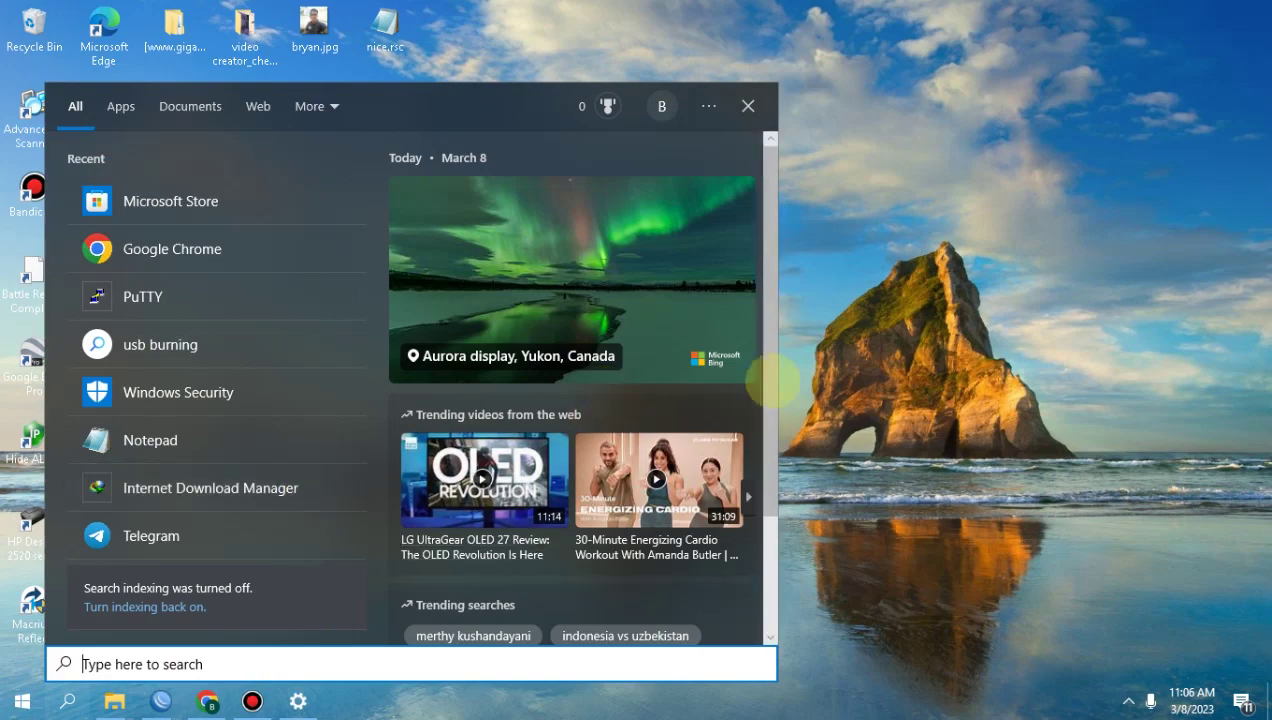
{"action": "left_click", "coordinate": [838, 355]}
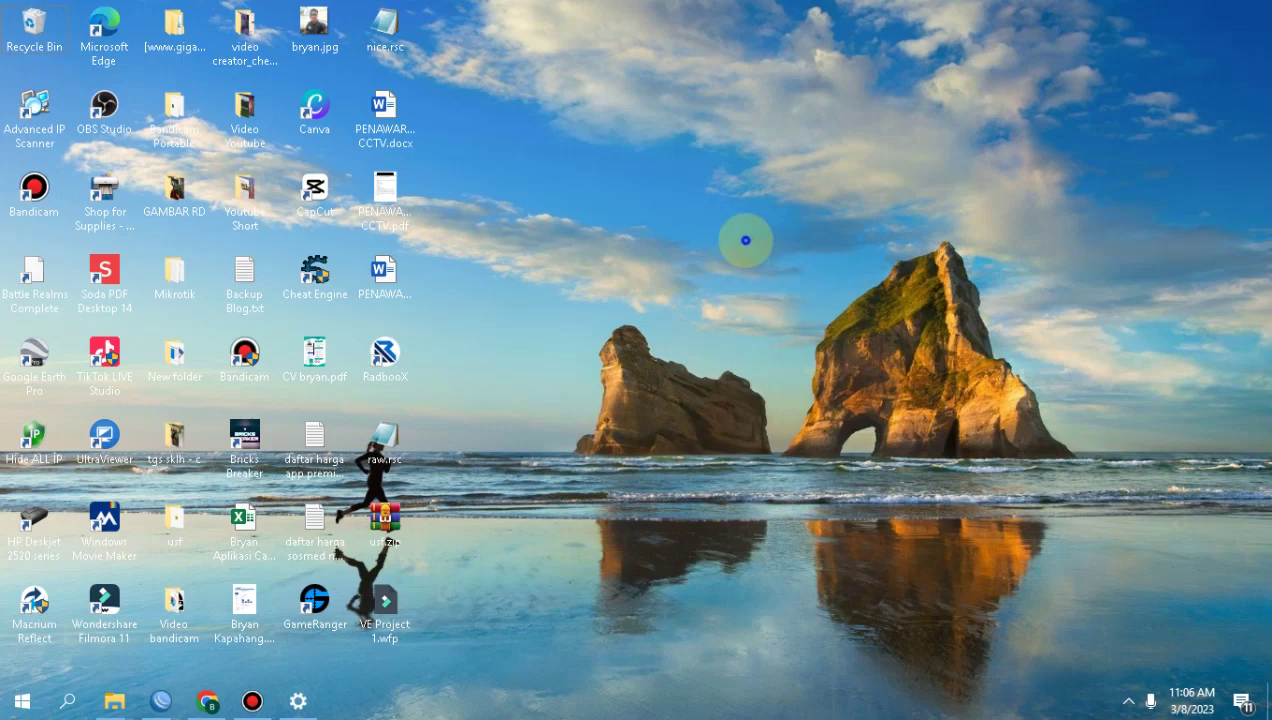
{"action": "right_click", "coordinate": [745, 243]}
{"action": "left_click", "coordinate": [772, 293]}
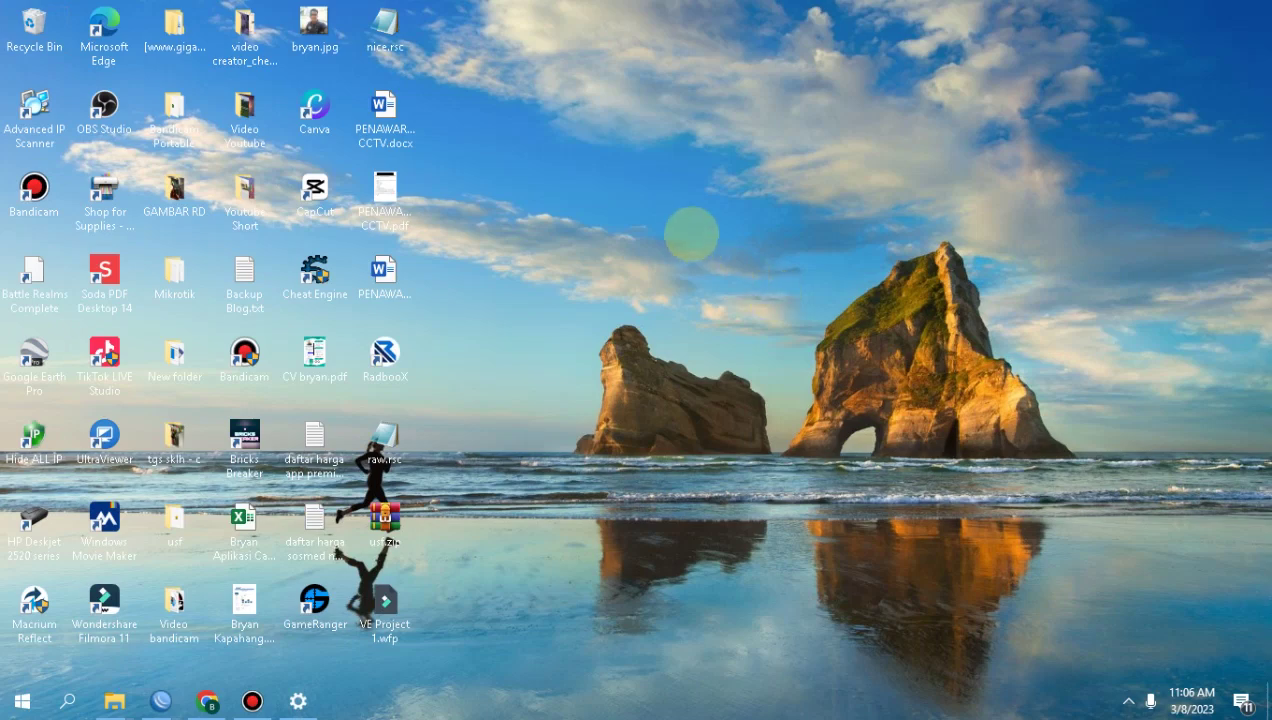
{"action": "right_click", "coordinate": [690, 233]}
{"action": "left_click", "coordinate": [747, 281]}
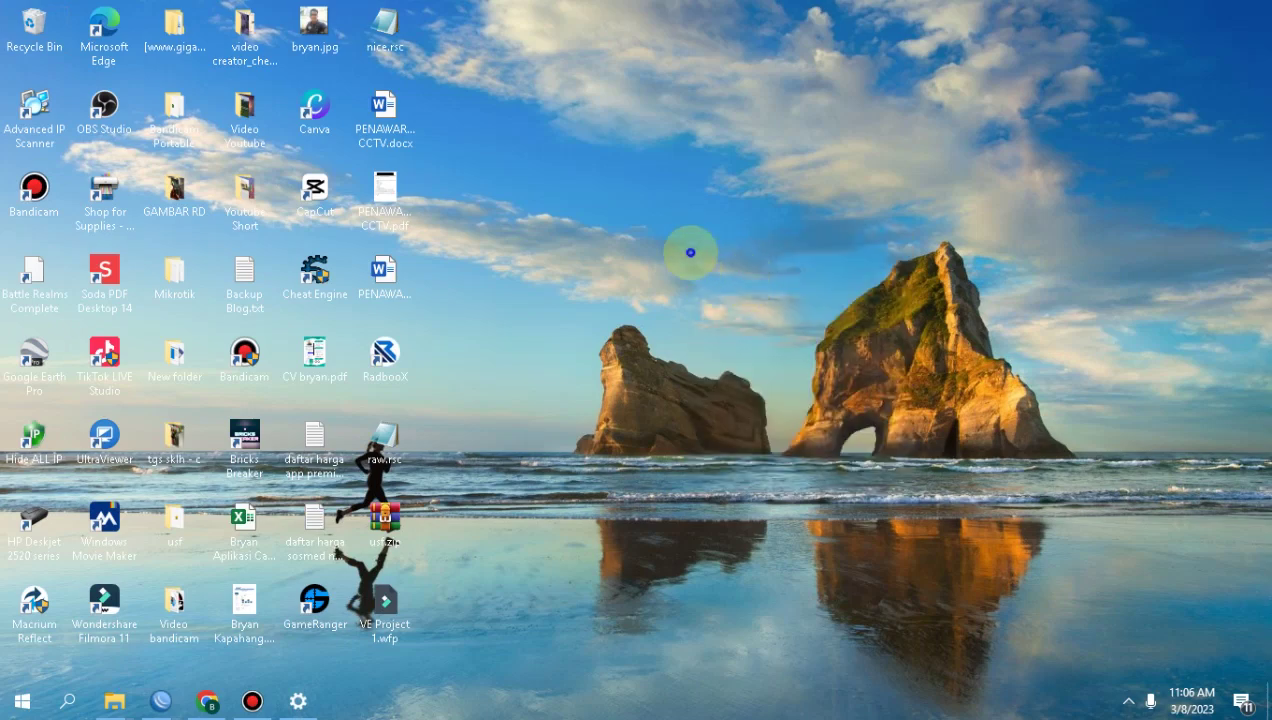
{"action": "right_click", "coordinate": [690, 249]}
{"action": "left_click", "coordinate": [745, 300]}
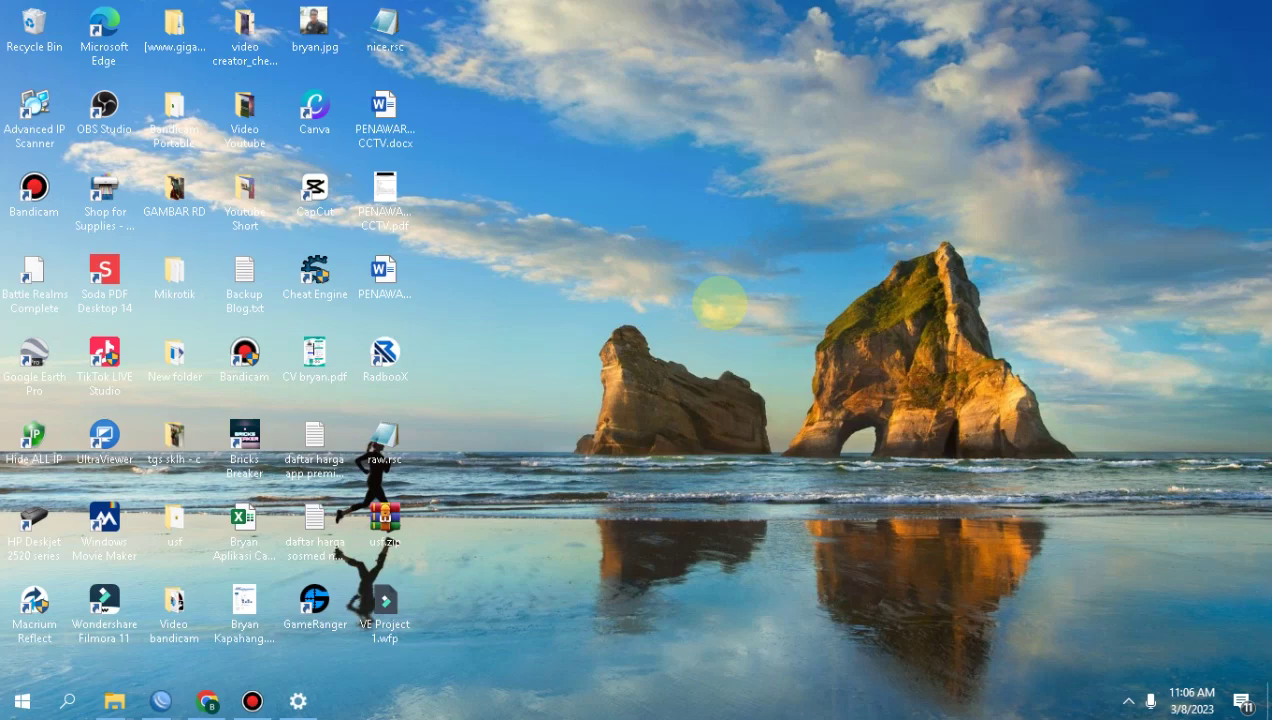
{"action": "left_click", "coordinate": [66, 700]}
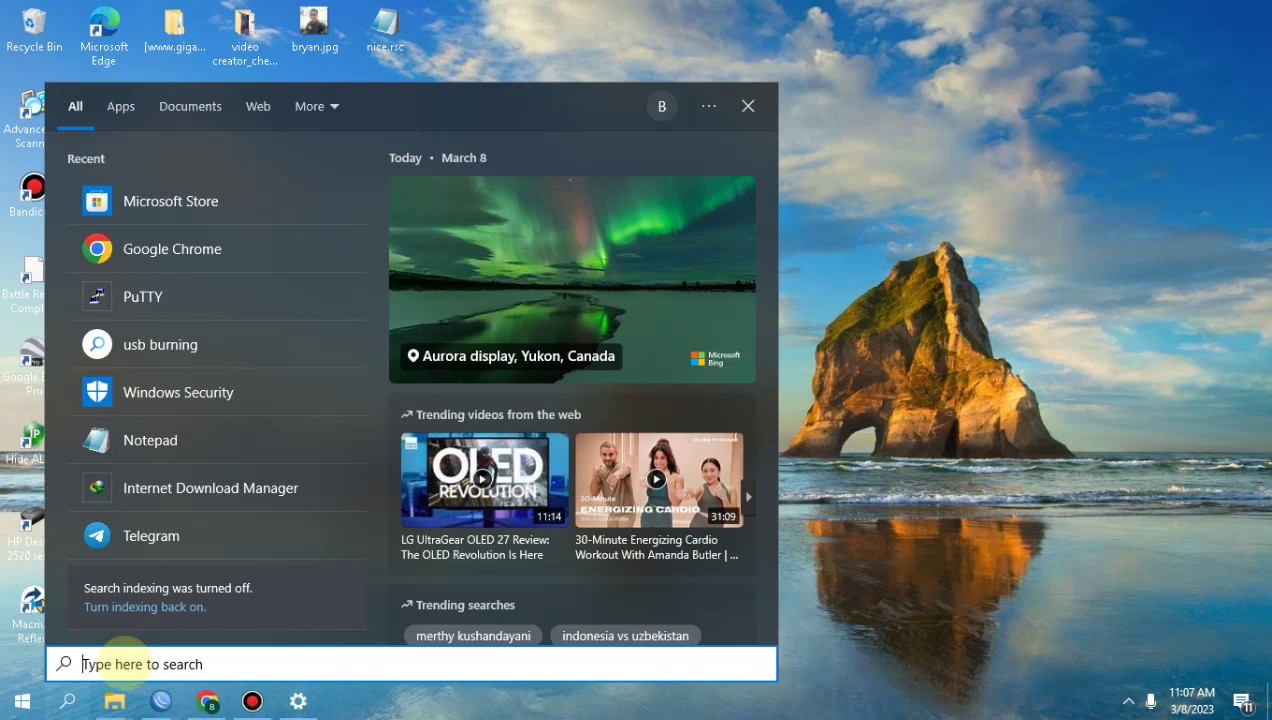
{"action": "left_click", "coordinate": [832, 170]}
{"action": "right_click", "coordinate": [786, 157]}
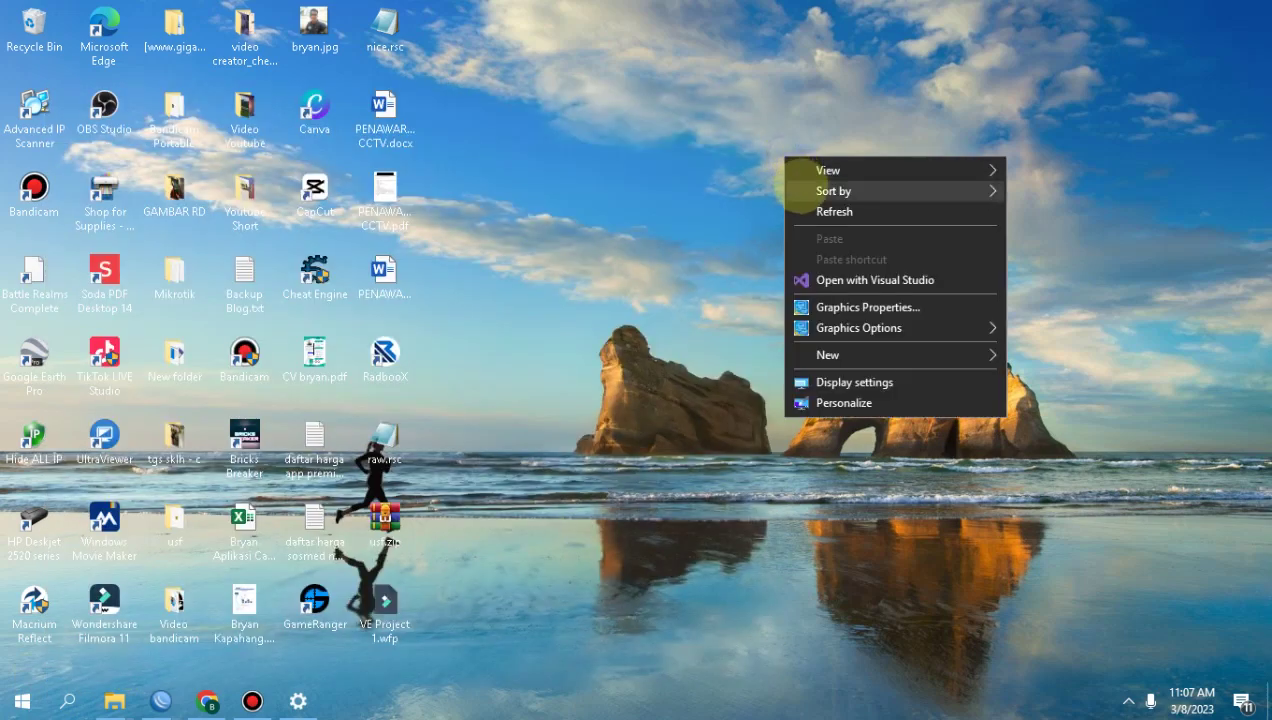
{"action": "left_click", "coordinate": [815, 206]}
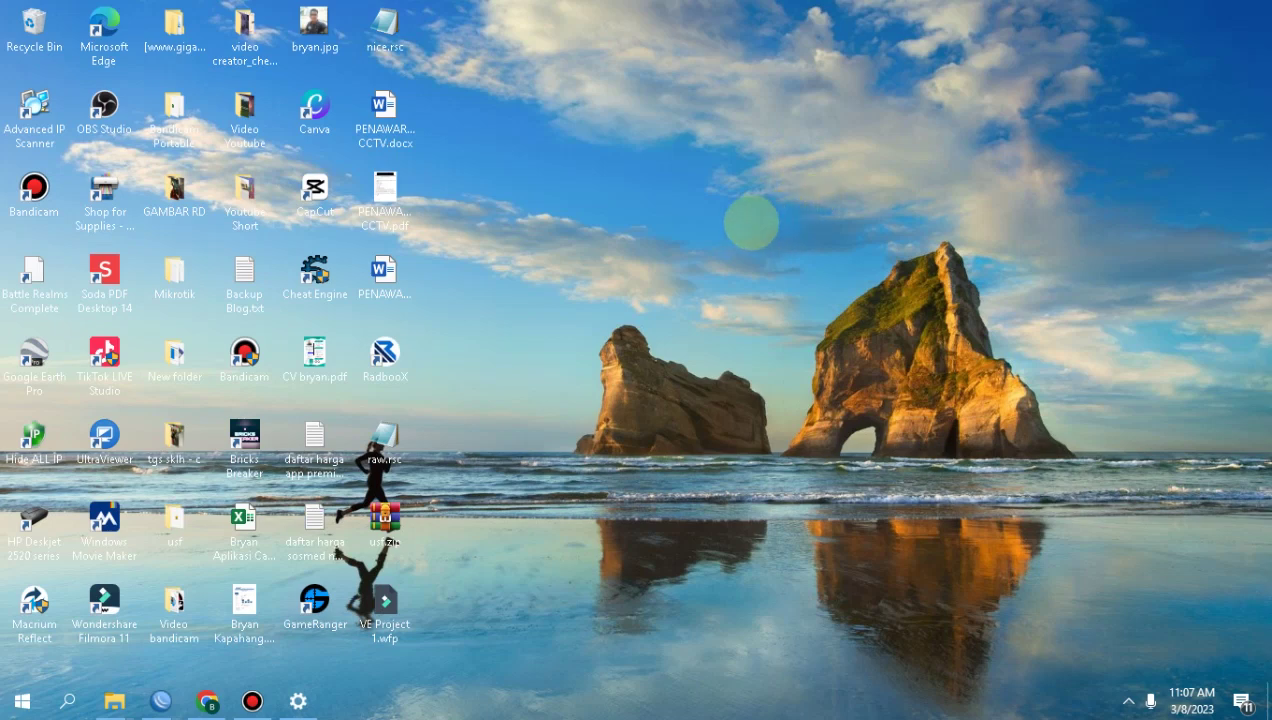
{"action": "right_click", "coordinate": [749, 220]}
{"action": "left_click", "coordinate": [795, 277]}
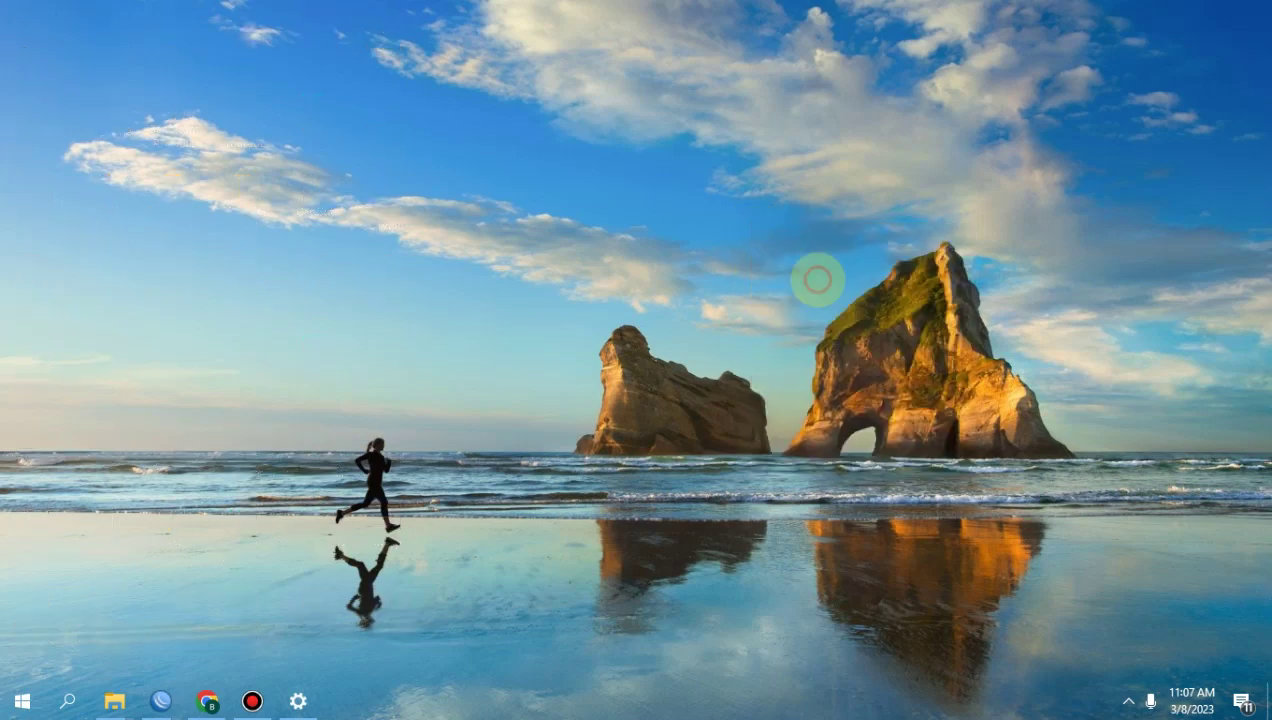
Show the hidden icons on the Windows desktop.
{"action": "right_click", "coordinate": [648, 243]}
{"action": "left_click", "coordinate": [723, 294]}
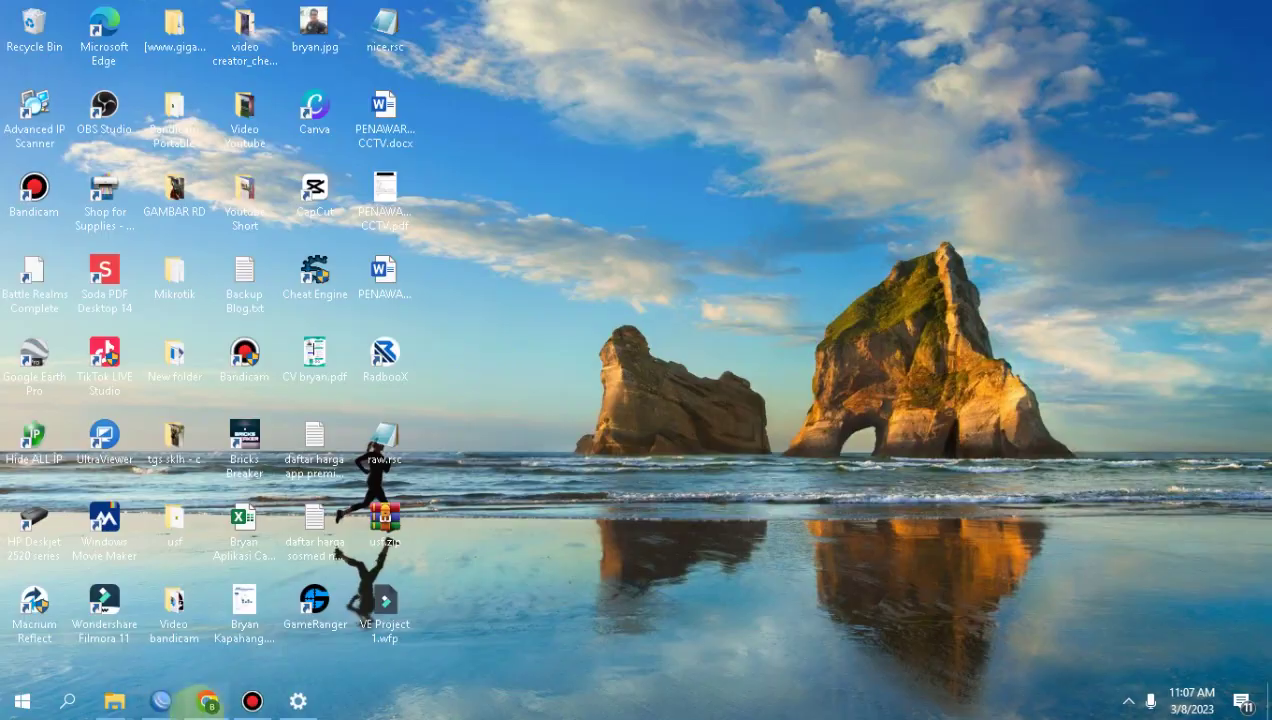
{"action": "left_click", "coordinate": [205, 701]}
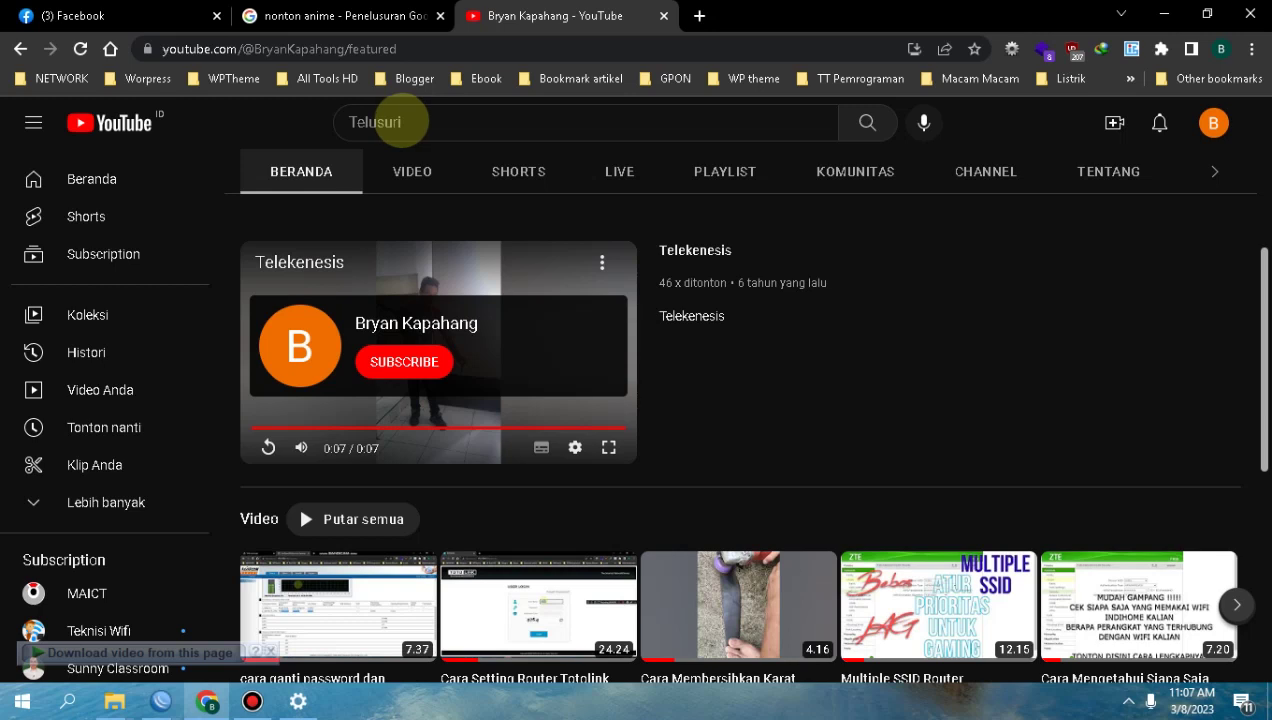
{"action": "left_click", "coordinate": [699, 15]}
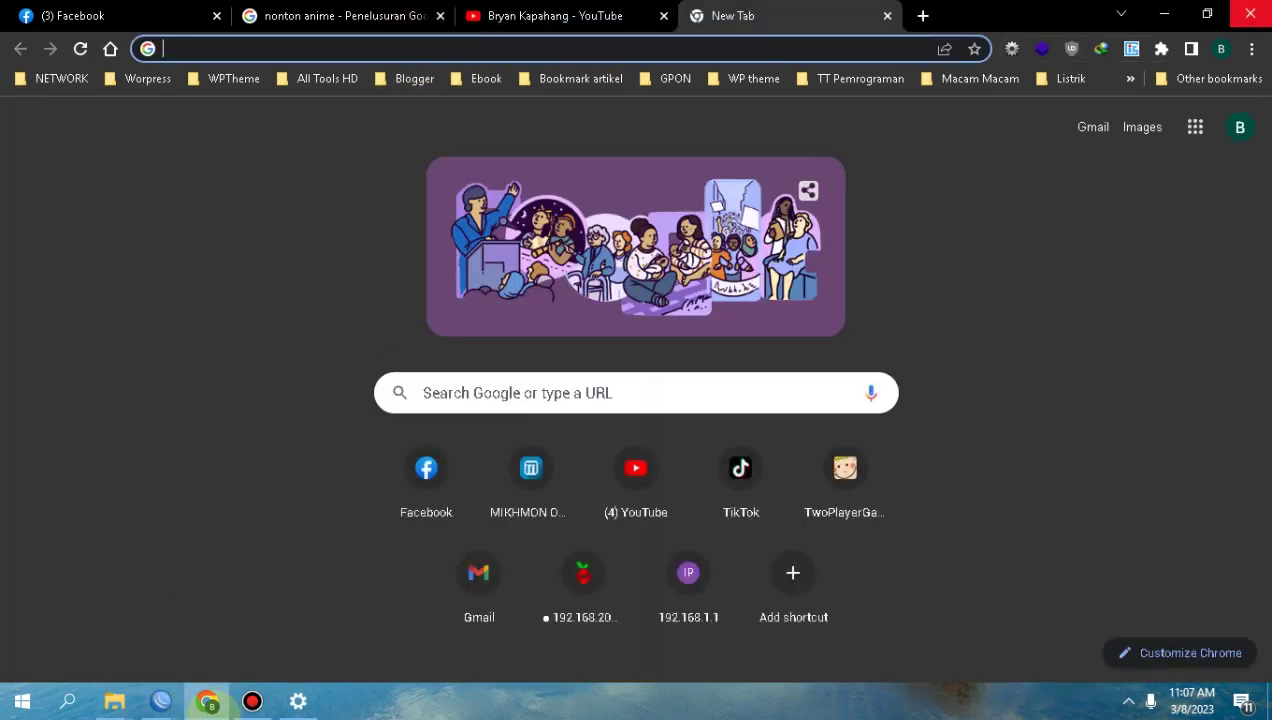
{"action": "left_click", "coordinate": [207, 700]}
Find Google Chrome through Windows search with "chrome" and launch it.
{"action": "left_click", "coordinate": [40, 699]}
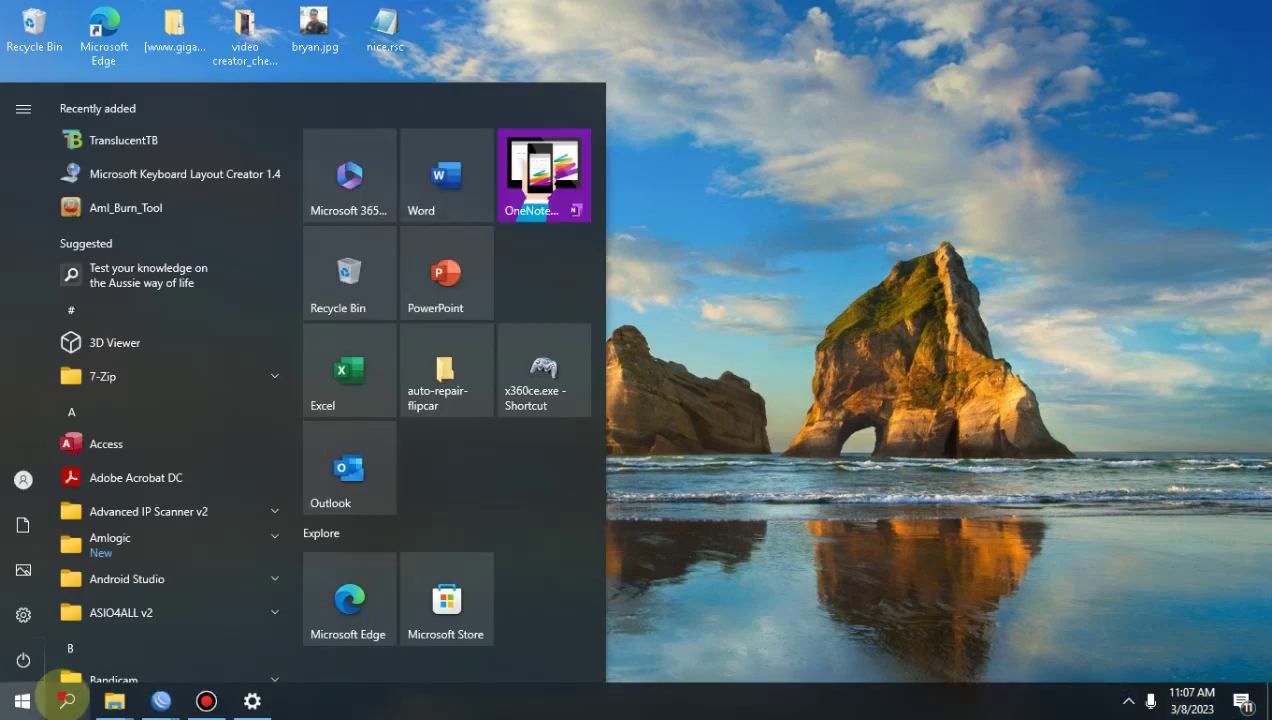
{"action": "left_click", "coordinate": [66, 700]}
{"action": "type", "text": "ehr"}
{"action": "key", "text": "BackSpace"}
{"action": "key", "text": "BackSpace"}
{"action": "key", "text": "BackSpace"}
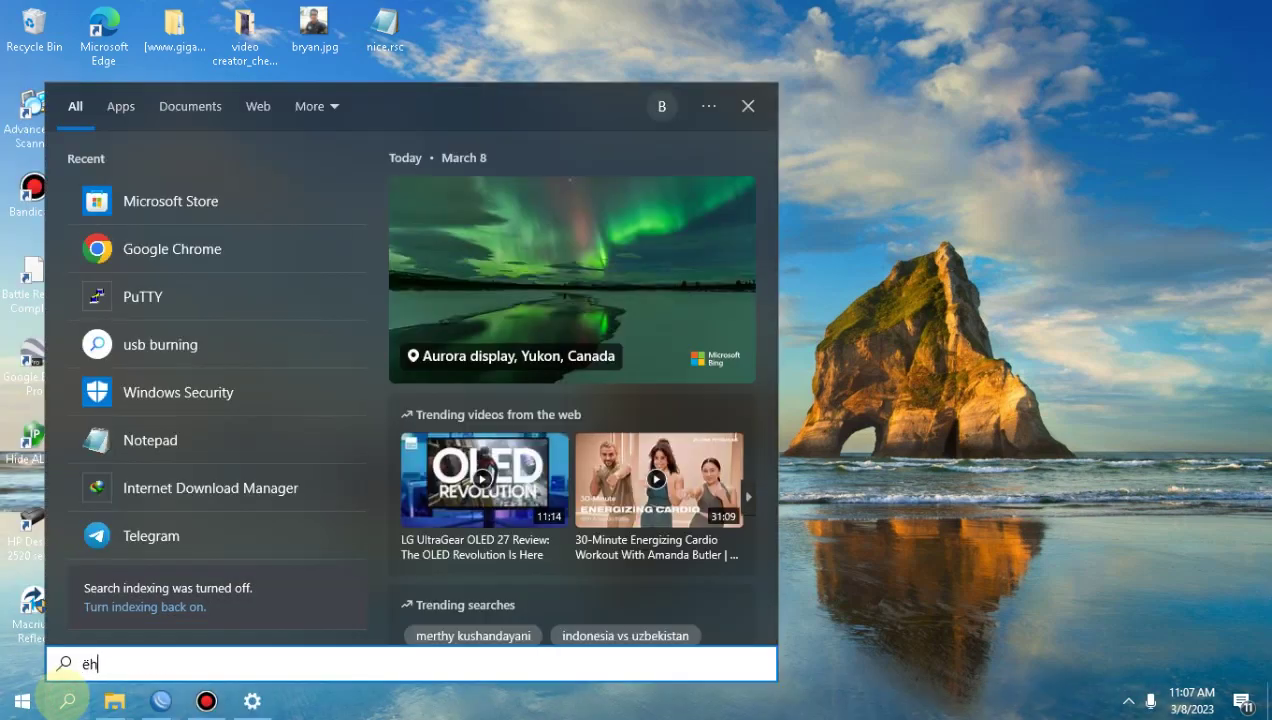
{"action": "type", "text": "chrome"}
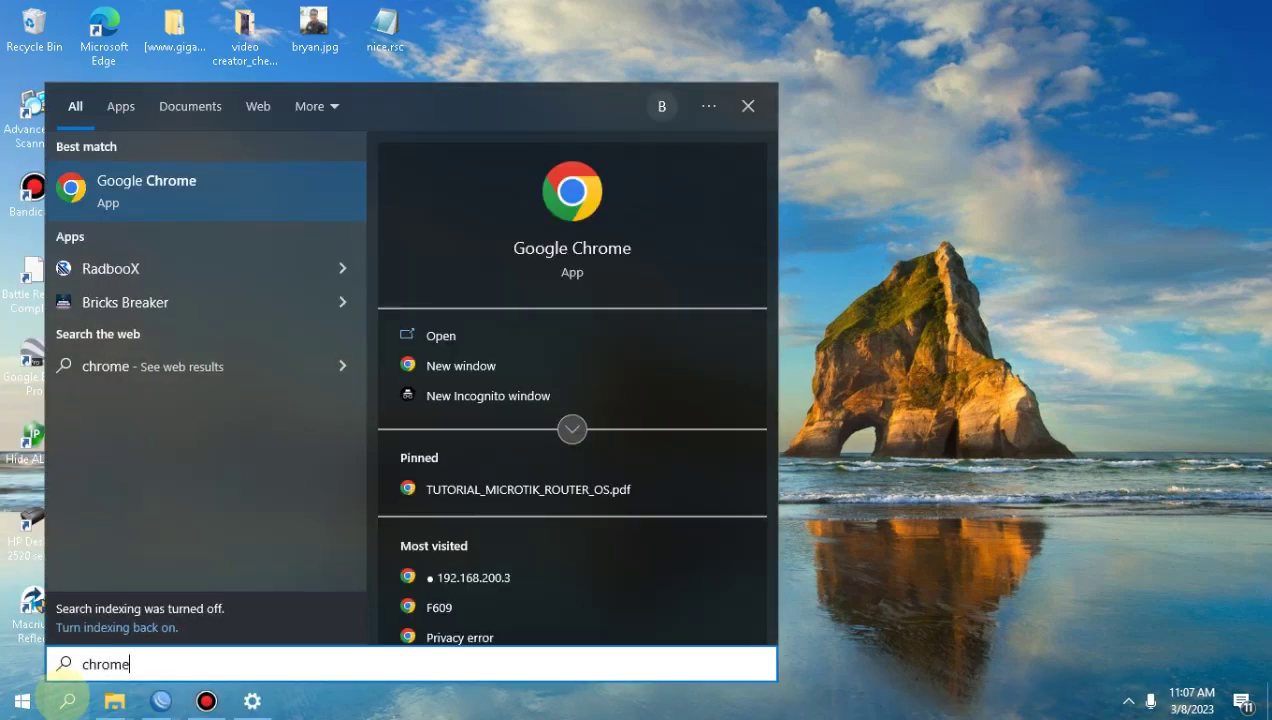
{"action": "left_click", "coordinate": [321, 205]}
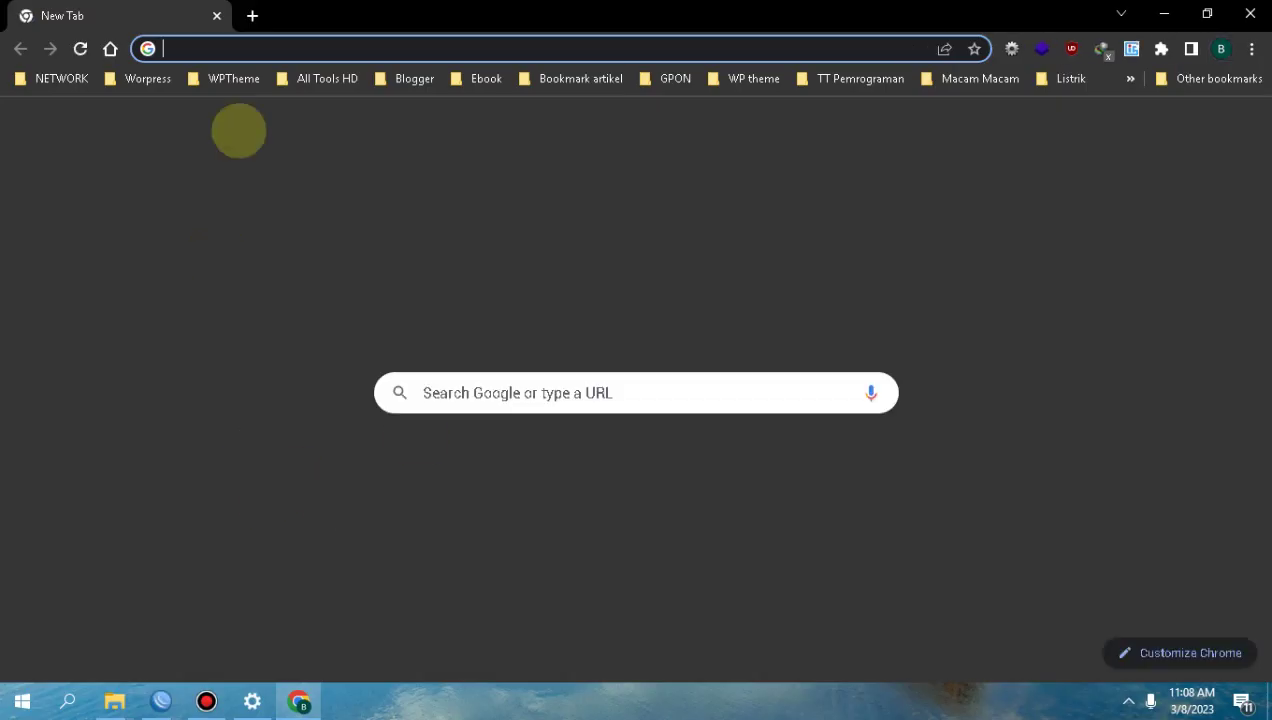
Search the web in Chrome for "keytweak tool acer remap keyboard".
{"action": "left_click", "coordinate": [213, 48]}
{"action": "type", "text": "k"}
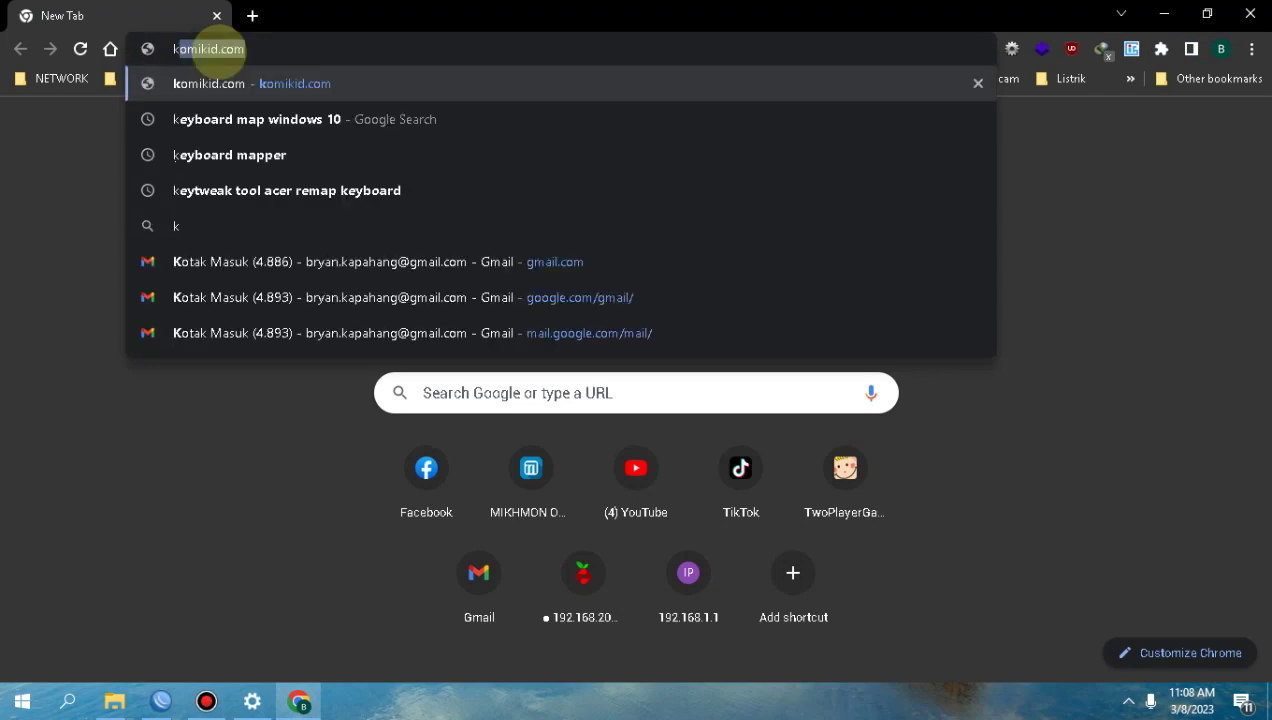
{"action": "type", "text": "eytewa"}
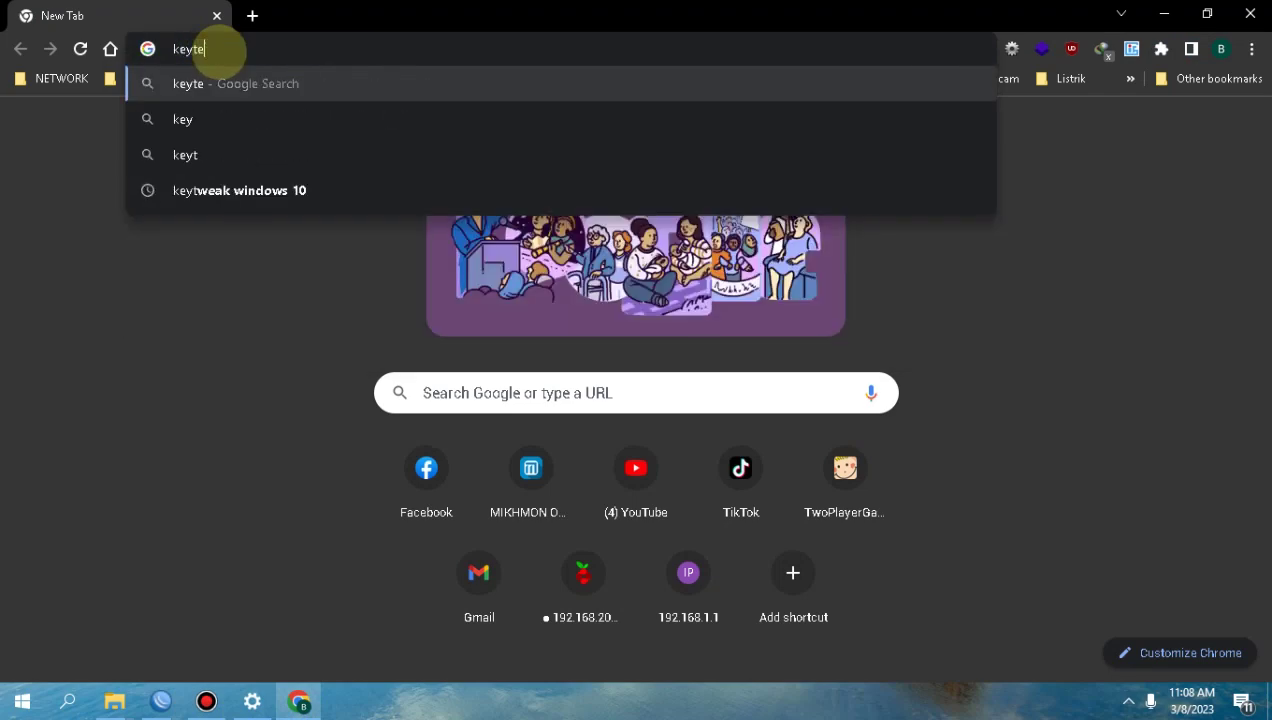
{"action": "key", "text": "BackSpace"}
{"action": "key", "text": "BackSpace"}
{"action": "key", "text": "BackSpace"}
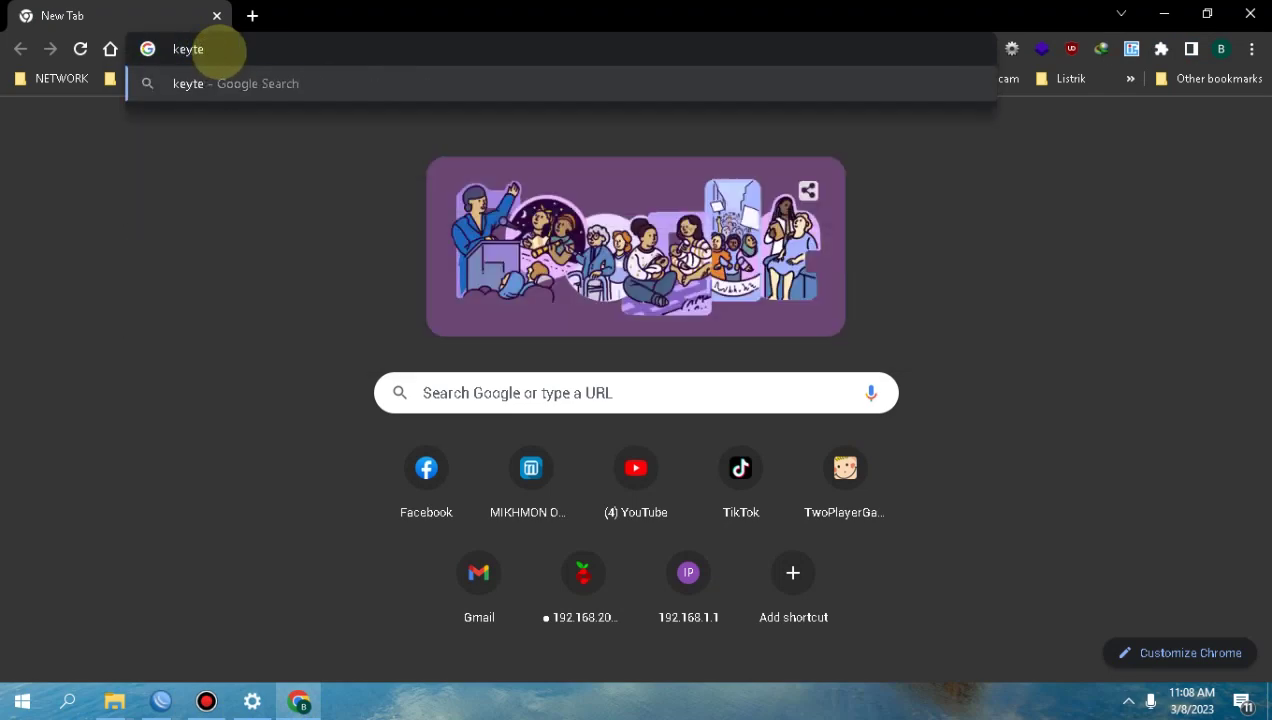
{"action": "type", "text": "weak"}
{"action": "key", "text": "Return"}
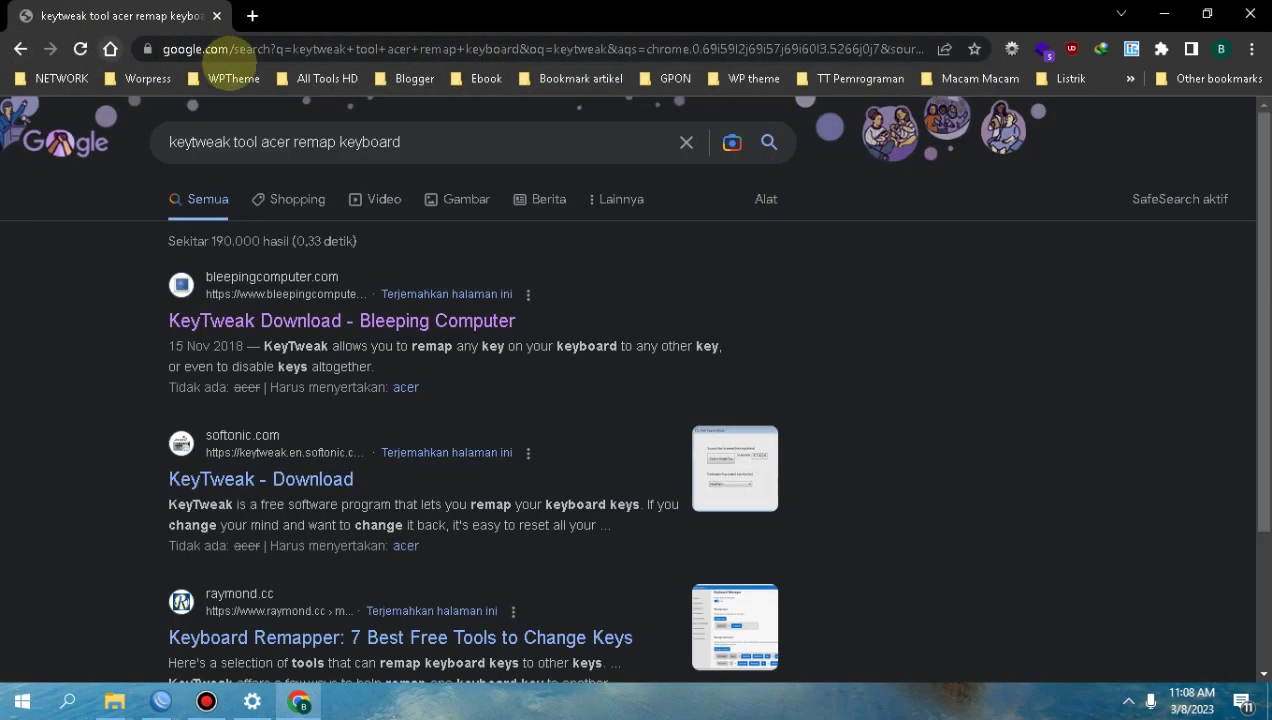
Shorten the Google search to "keytweak" and open the Softonic result for KeyTweak on Windows.
{"action": "left_click_drag", "start_coordinate": [236, 142], "coordinate": [525, 152]}
{"action": "key", "text": "BackSpace"}
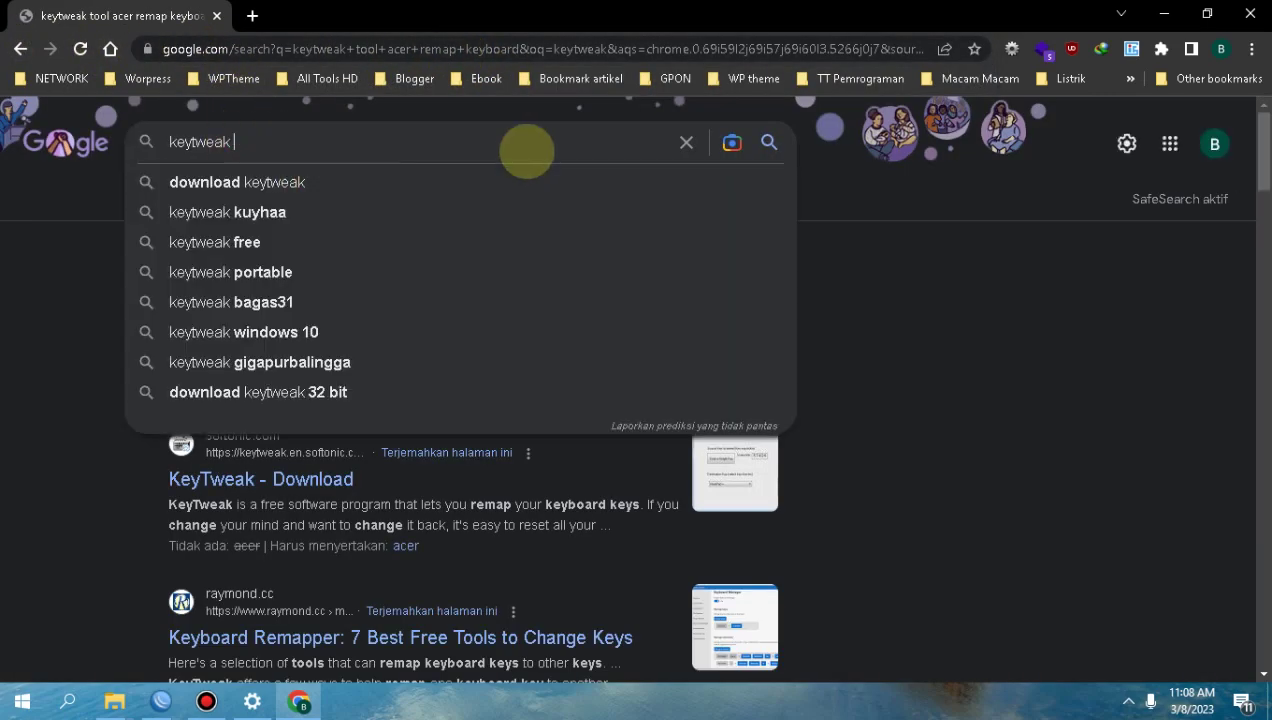
{"action": "key", "text": "Return"}
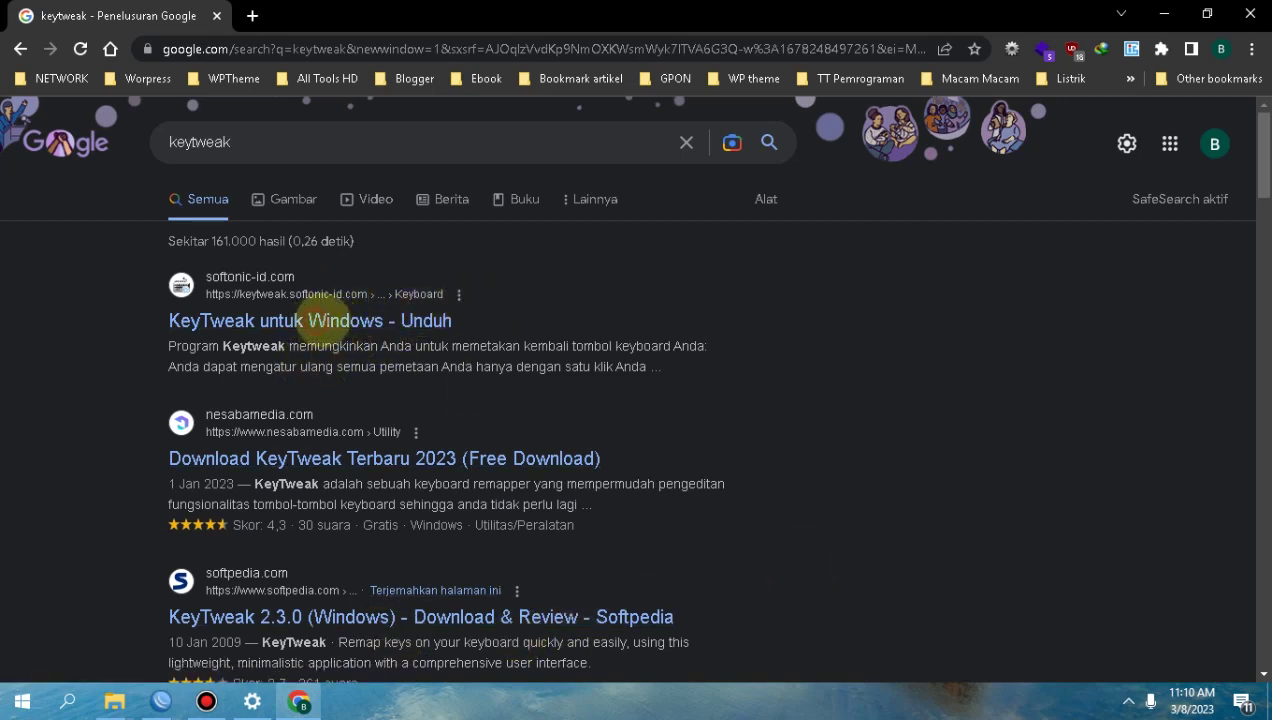
{"action": "left_click", "coordinate": [318, 321]}
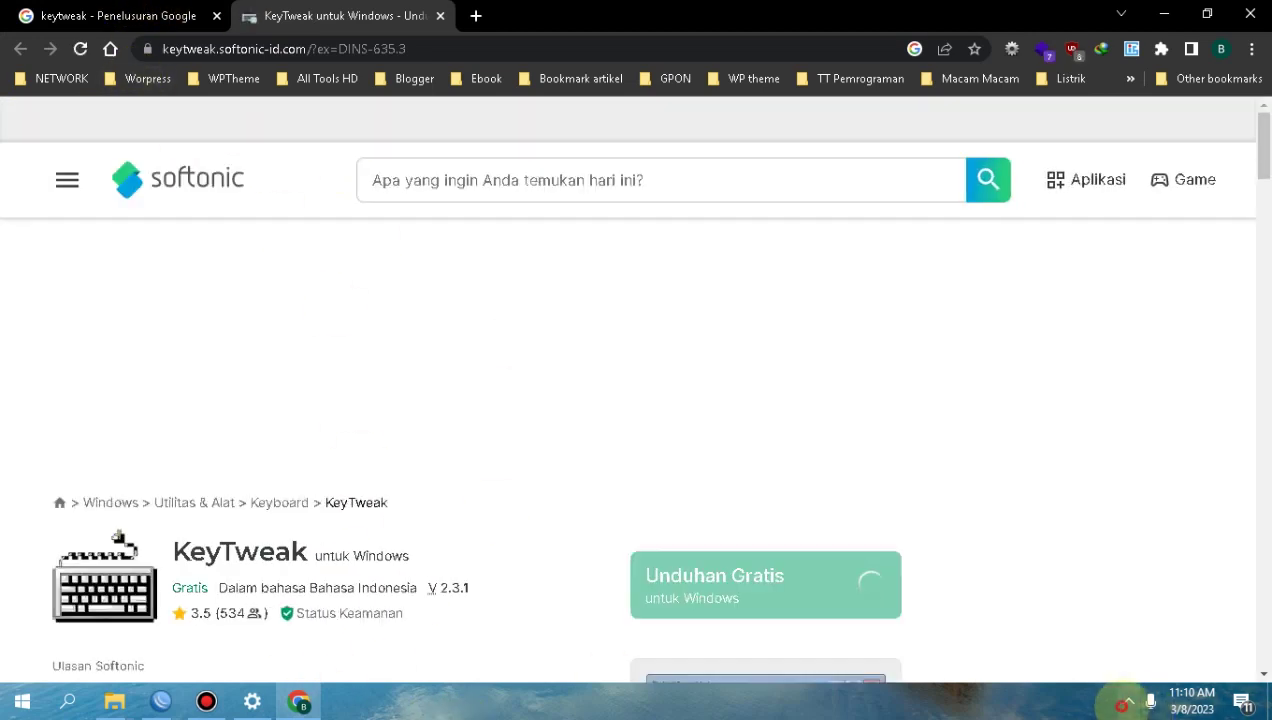
Exit TranslucentTB from the hidden notification-area programs.
{"action": "left_click", "coordinate": [1129, 701]}
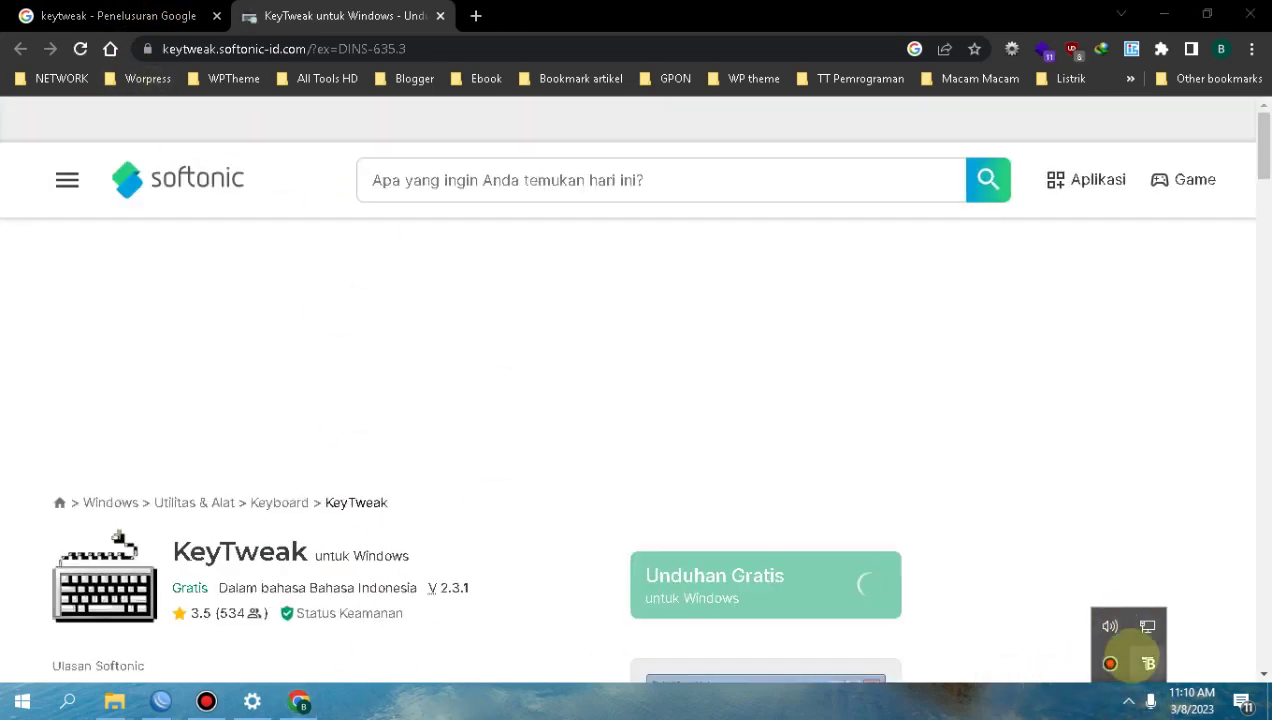
{"action": "right_click", "coordinate": [1148, 663]}
{"action": "left_click", "coordinate": [1060, 637]}
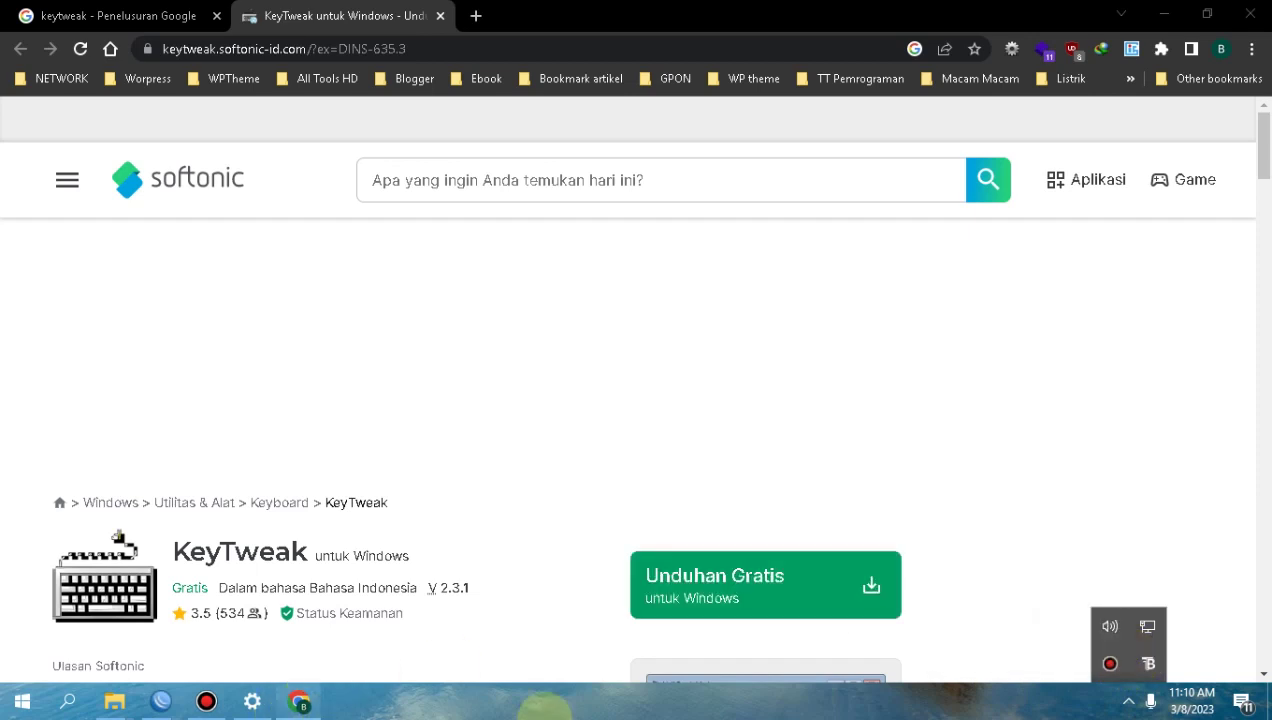
Launch Internet Download Manager via the Windows search "idm" and show its download list, dismissing the Chrome integration notice and Tip of the Day.
{"action": "left_click", "coordinate": [22, 700]}
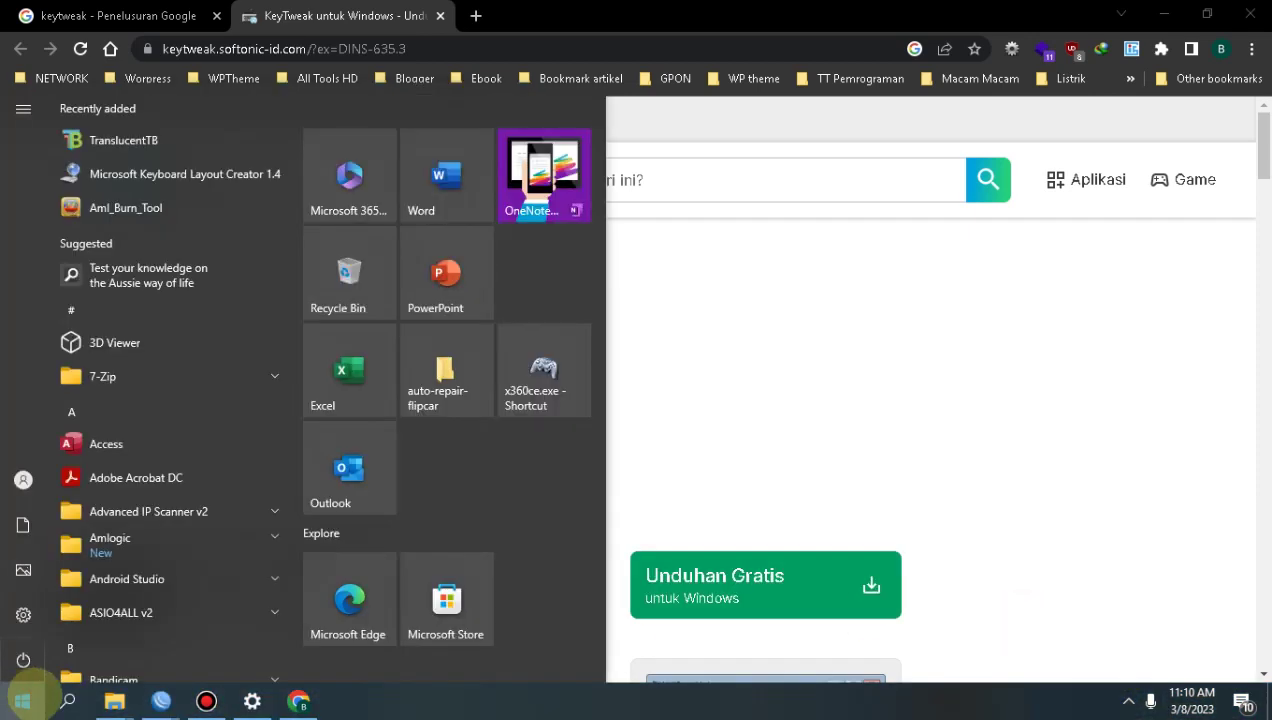
{"action": "left_click", "coordinate": [67, 700]}
{"action": "type", "text": "idm"}
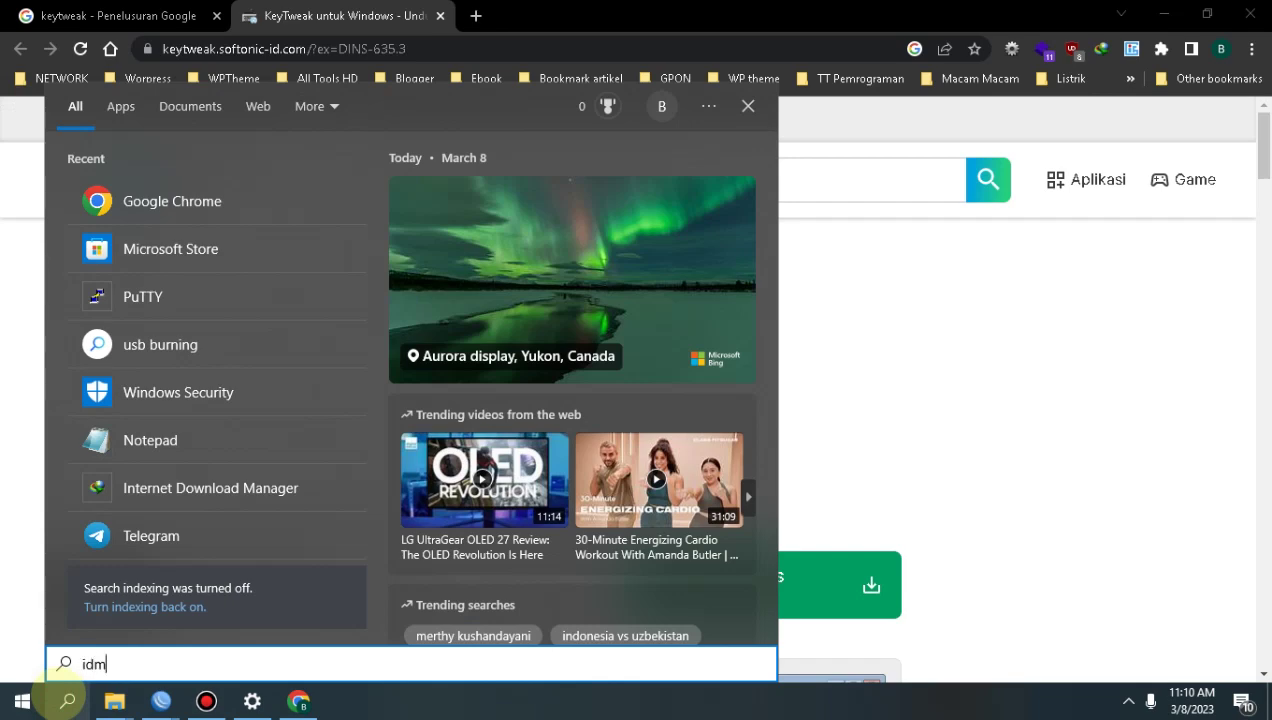
{"action": "left_click", "coordinate": [203, 161]}
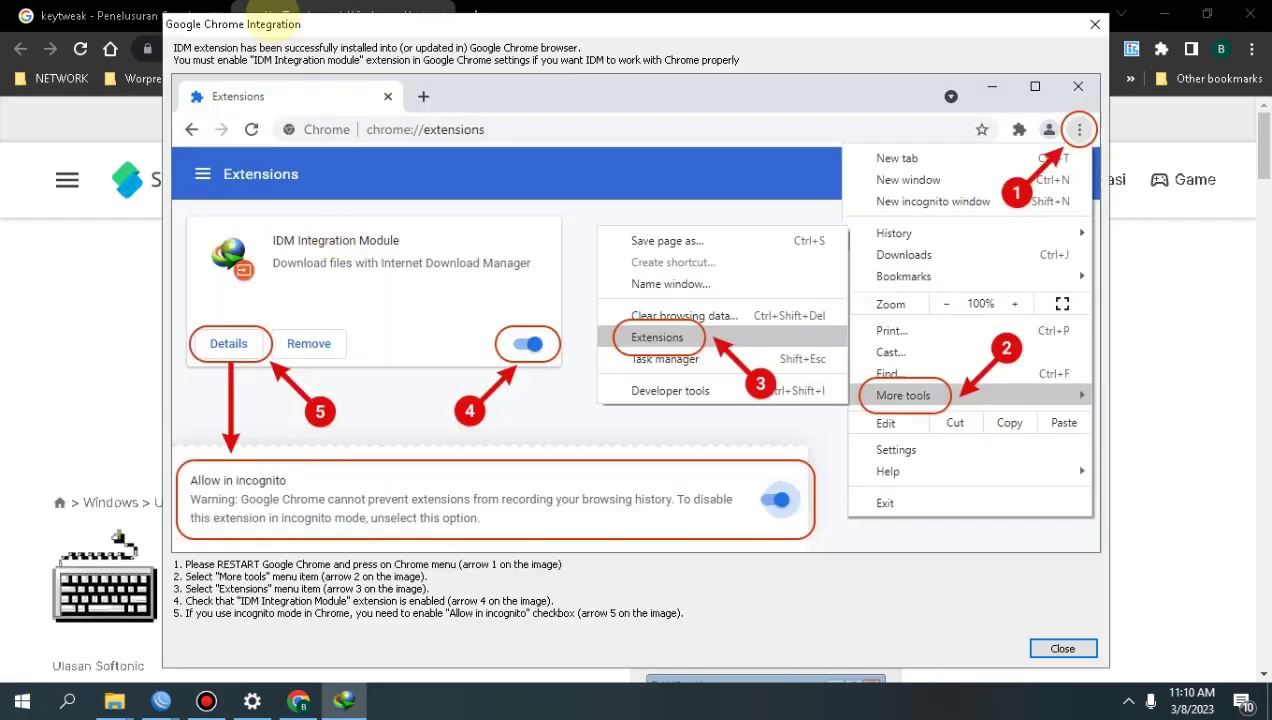
{"action": "left_click", "coordinate": [1062, 648]}
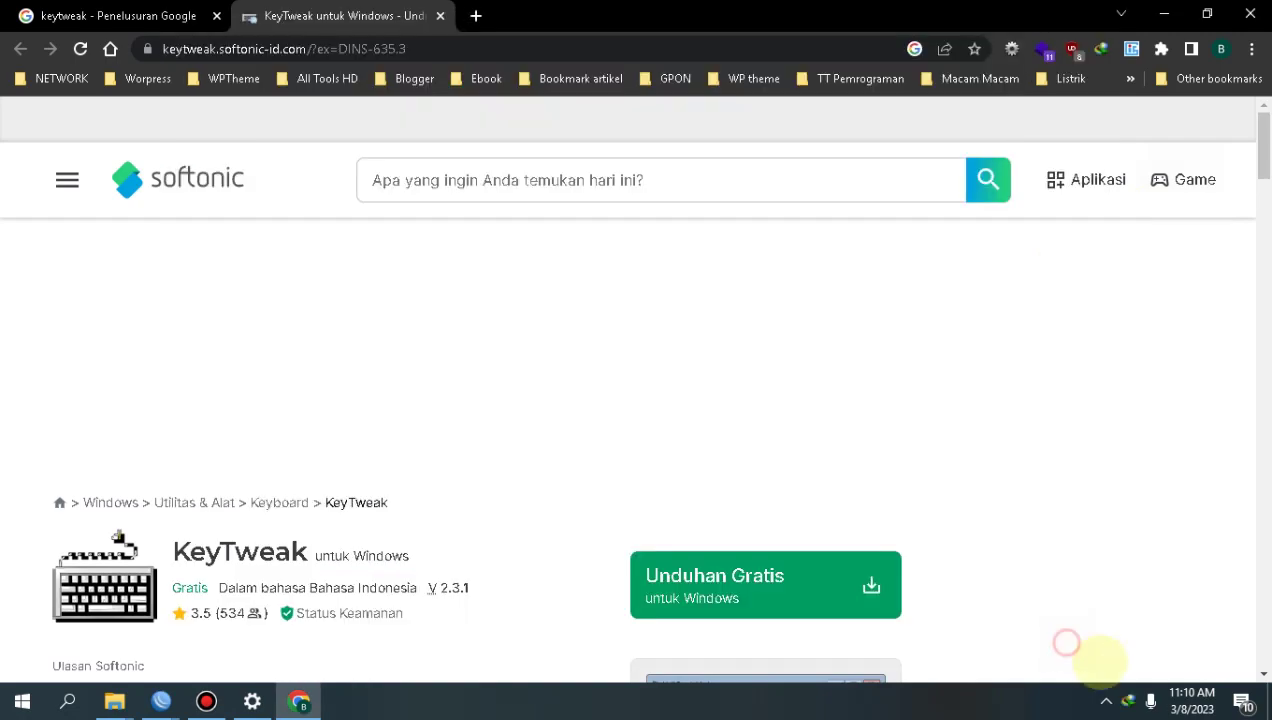
{"action": "double_click", "coordinate": [1128, 700]}
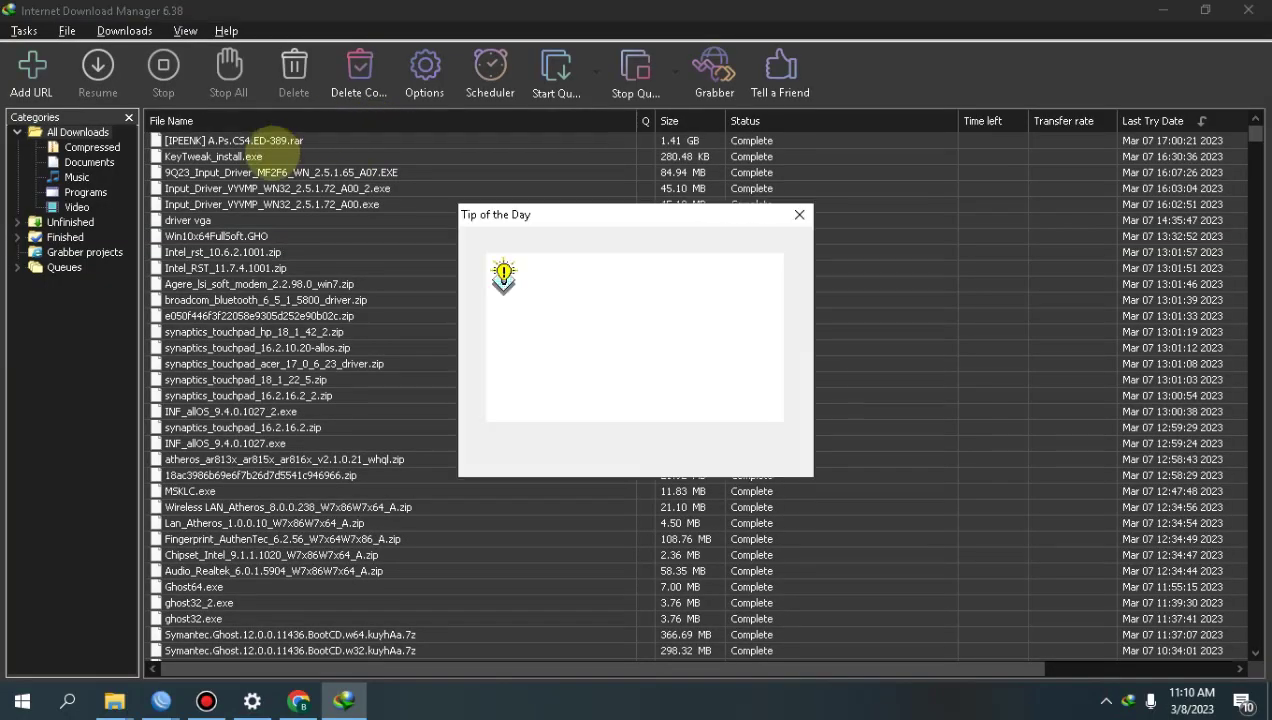
{"action": "left_click", "coordinate": [748, 452]}
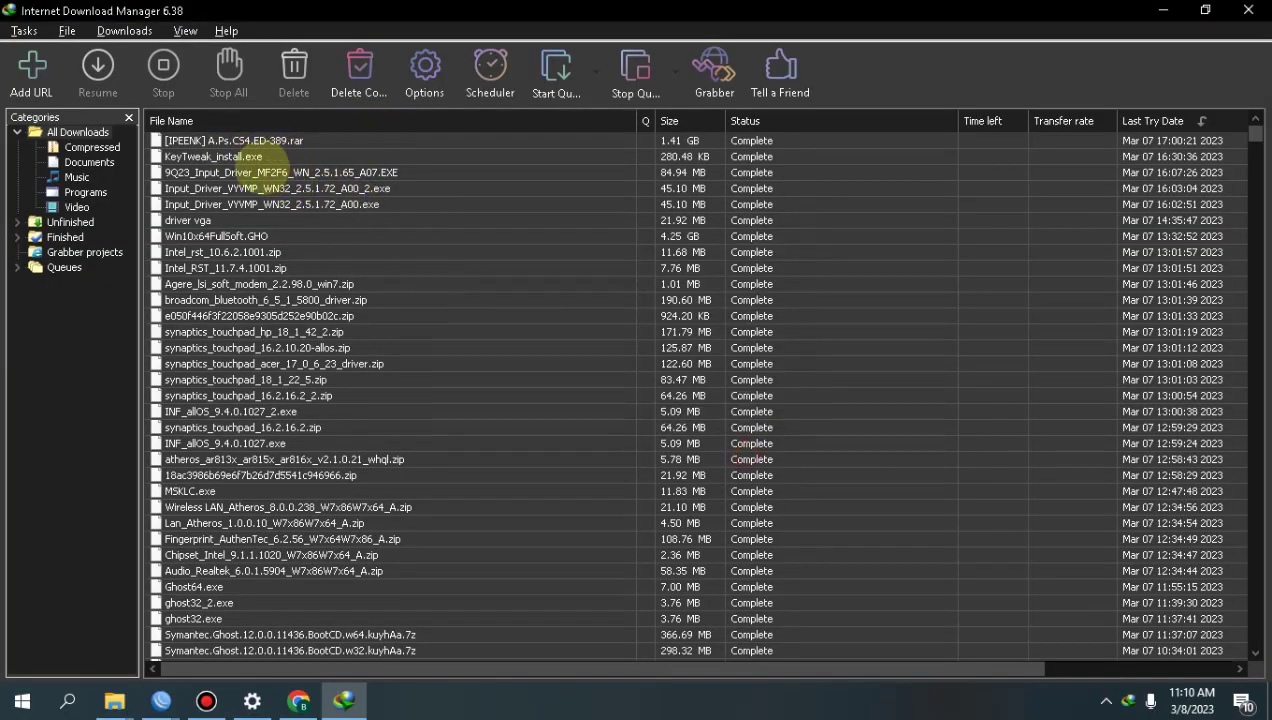
Run the downloaded KeyTweak_install.exe from the Internet Download Manager list.
{"action": "right_click", "coordinate": [228, 157]}
{"action": "left_click", "coordinate": [213, 157]}
{"action": "left_click", "coordinate": [213, 172]}
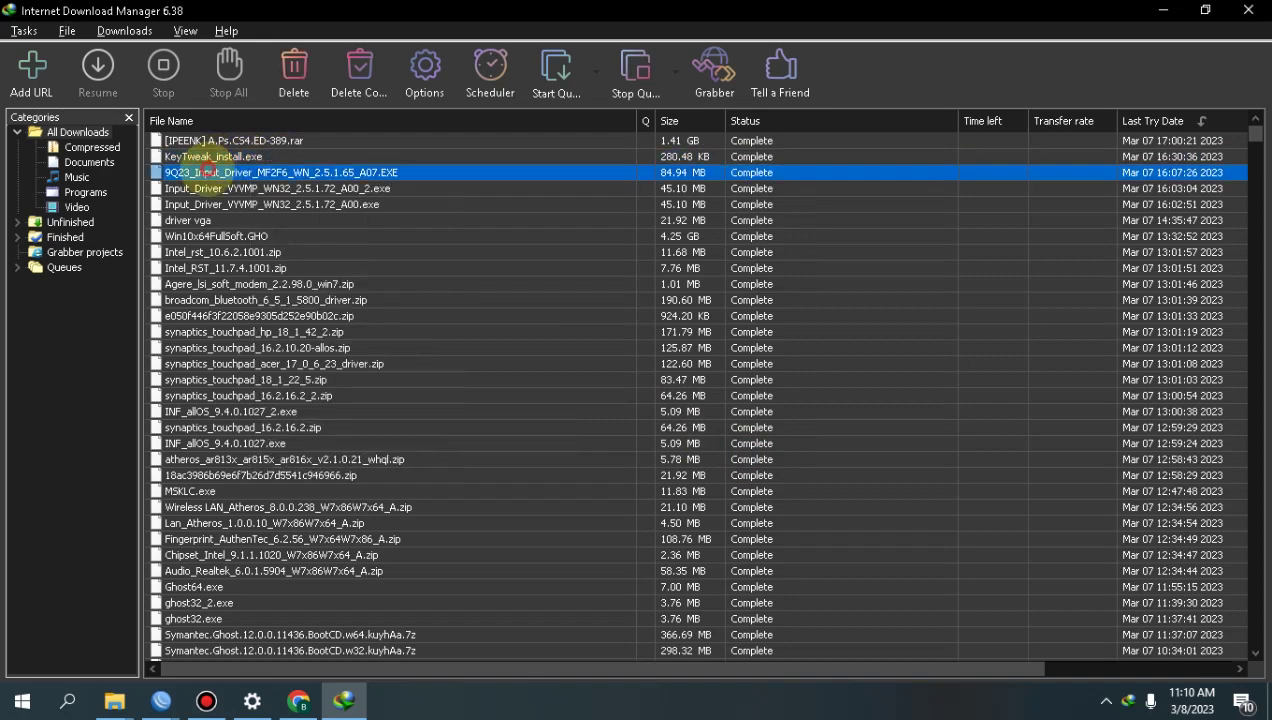
{"action": "left_click", "coordinate": [213, 157]}
{"action": "right_click", "coordinate": [230, 160]}
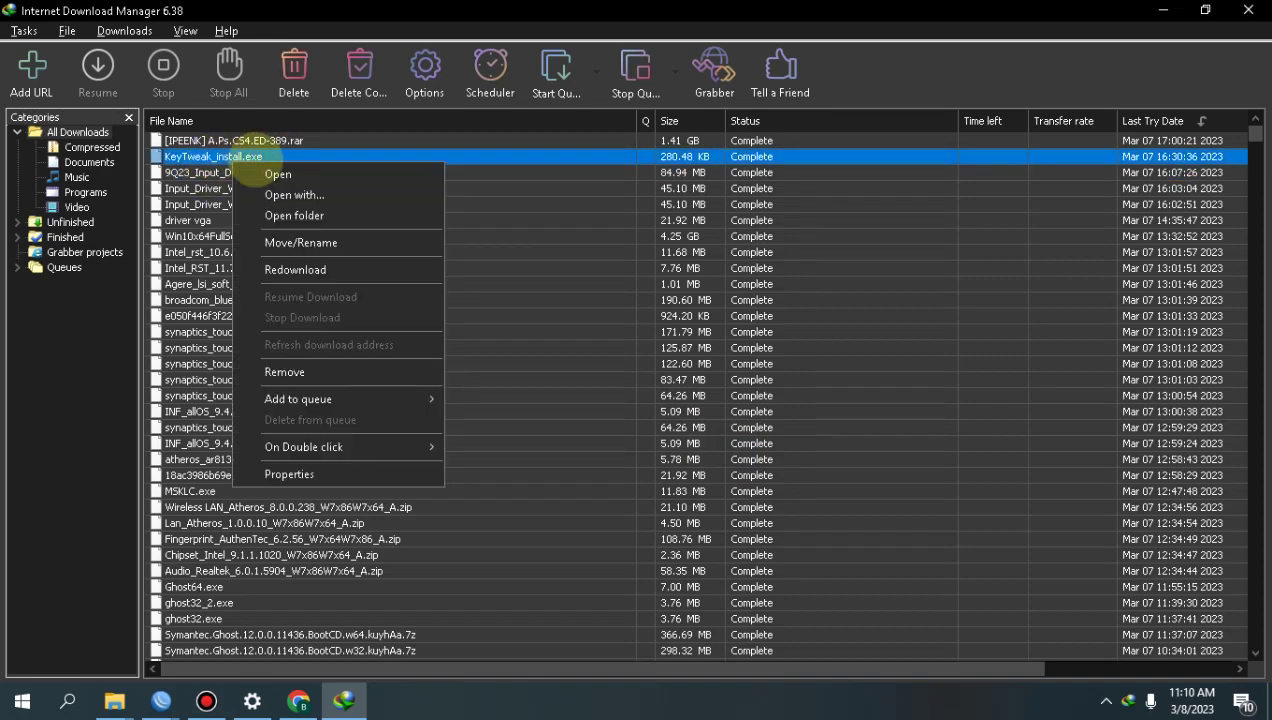
{"action": "left_click", "coordinate": [278, 170]}
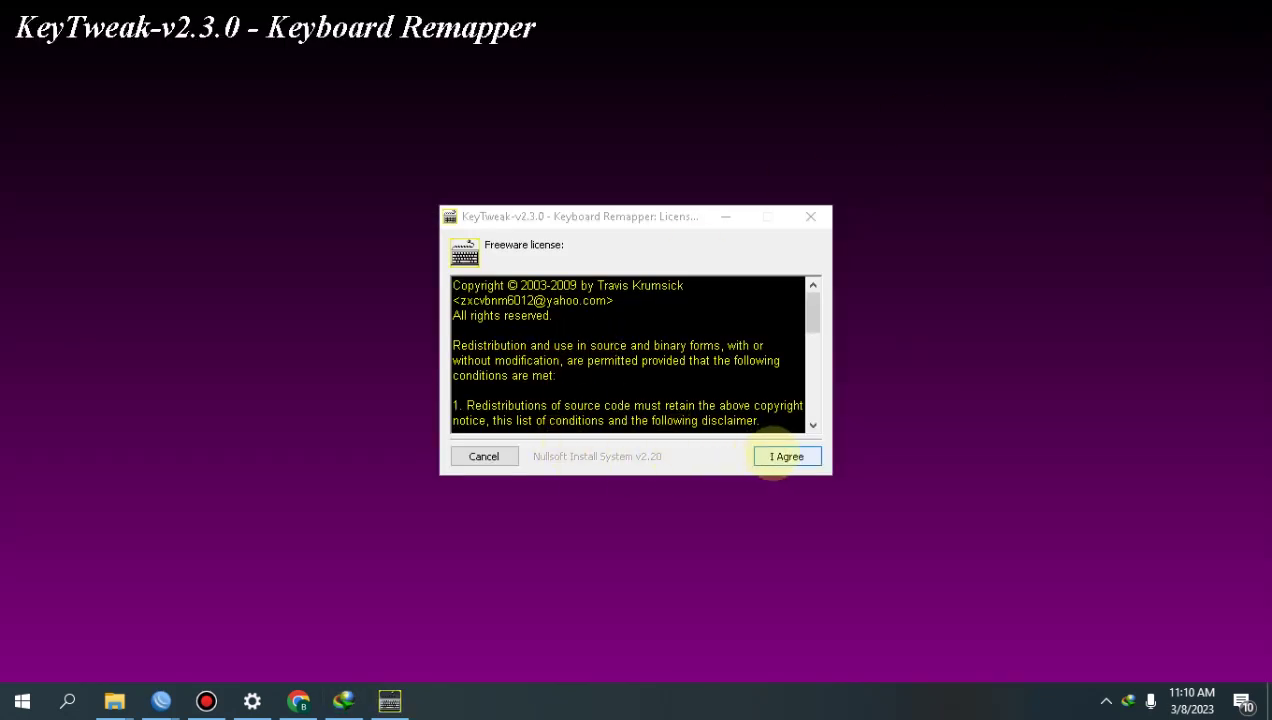
Accept the freeware license and install KeyTweak in C:\Program Files (x86)\KeyTweak.
{"action": "left_click", "coordinate": [786, 456]}
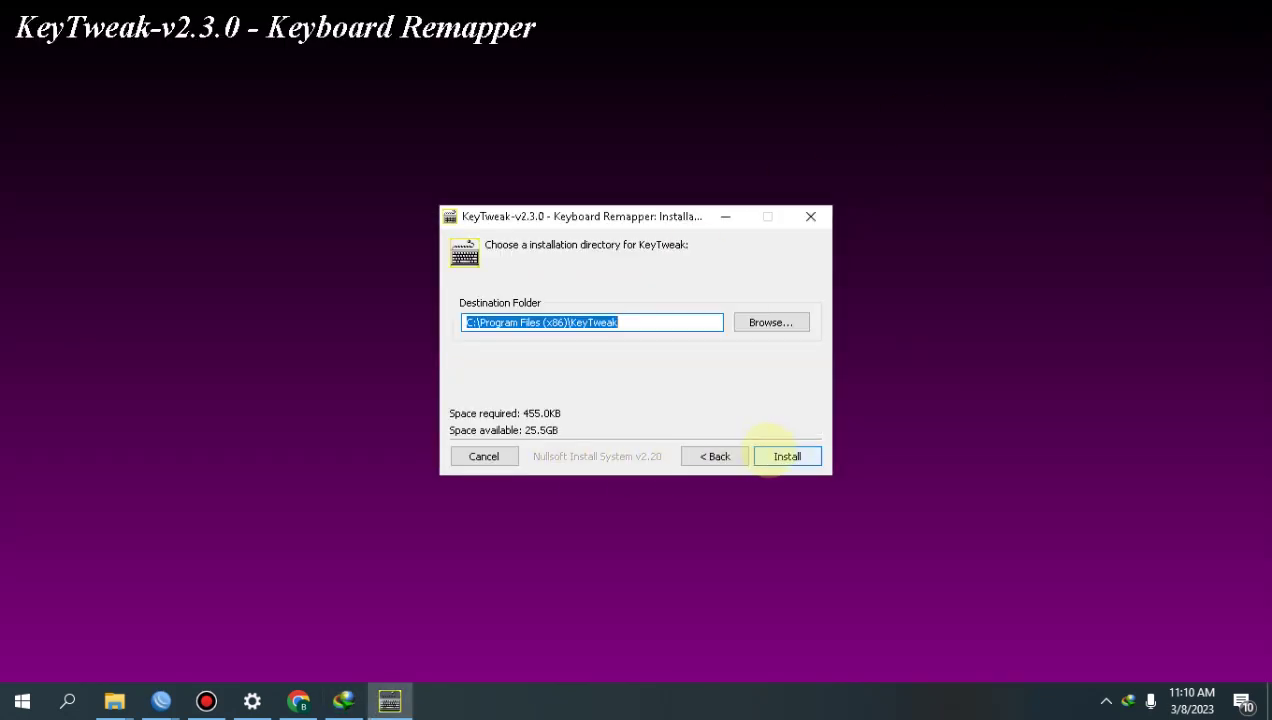
{"action": "left_click", "coordinate": [786, 457]}
{"action": "left_click", "coordinate": [510, 295]}
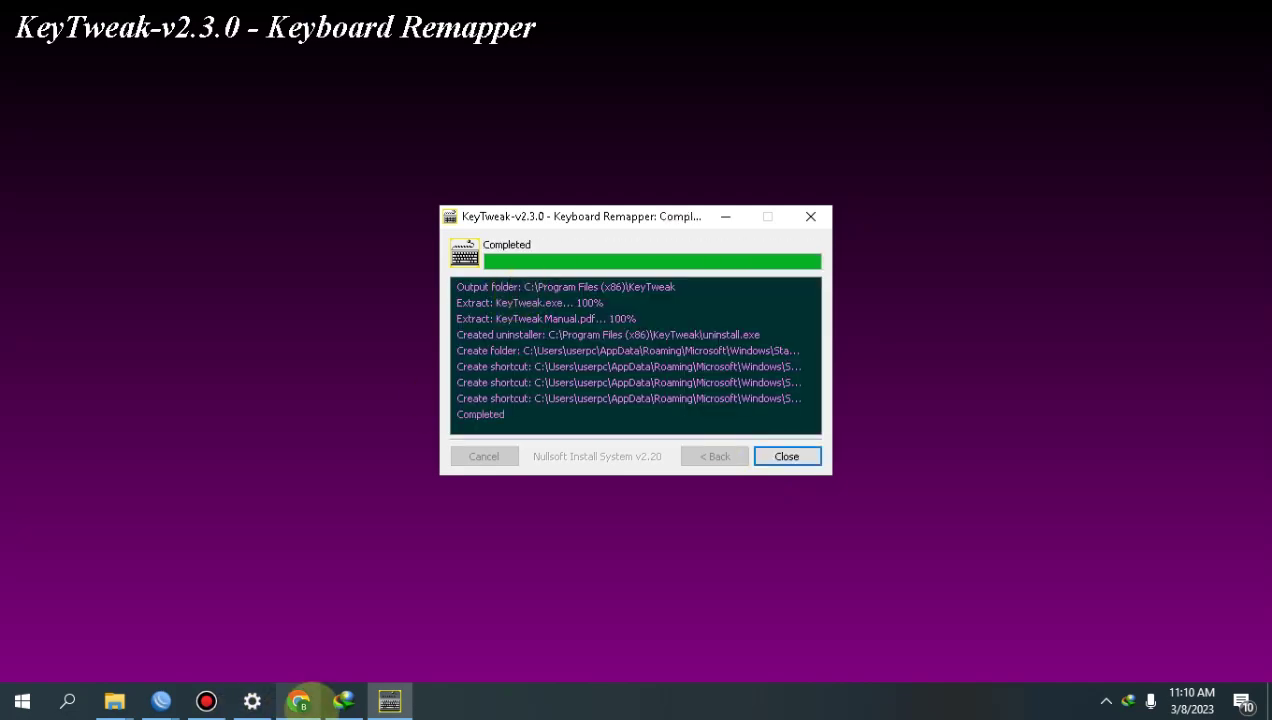
Switch to Chrome to review the KeyTweak page on Softonic and its free download option, and return to the installer.
{"action": "left_click", "coordinate": [298, 701]}
{"action": "scroll", "coordinate": [287, 355], "scroll_direction": "down", "scroll_amount": 4}
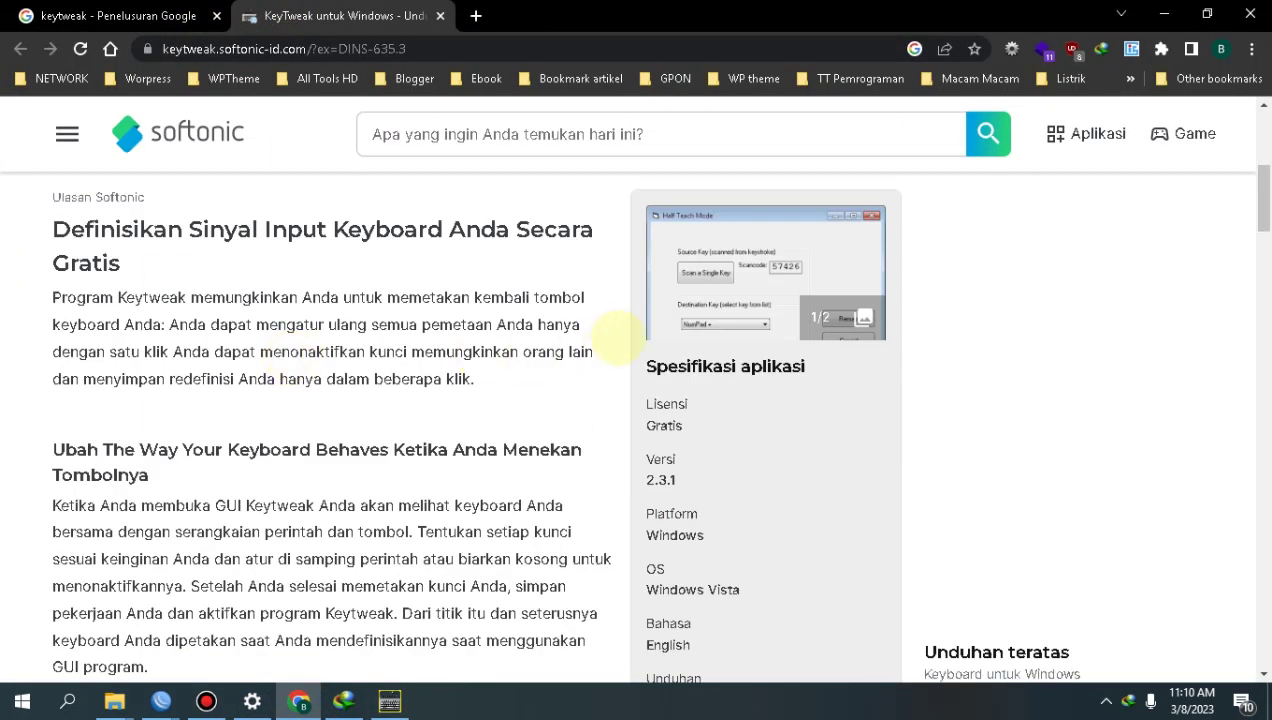
{"action": "scroll", "coordinate": [640, 350], "scroll_direction": "up", "scroll_amount": 2}
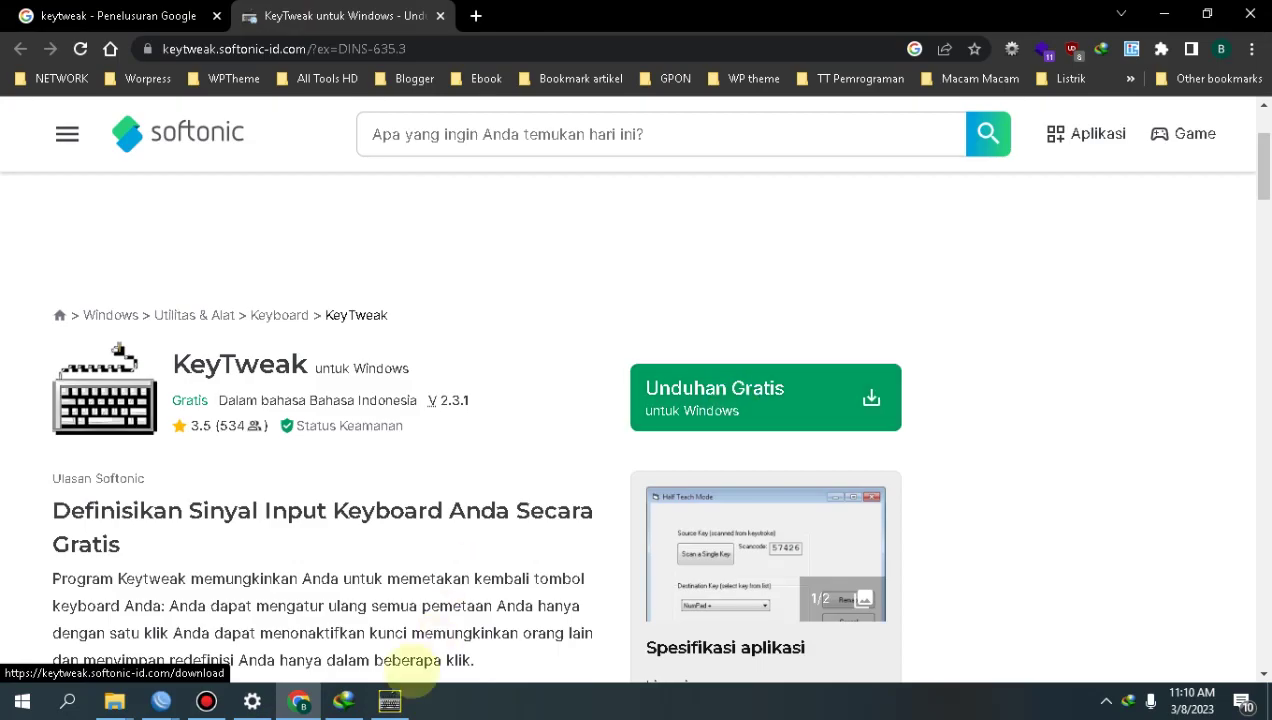
{"action": "left_click", "coordinate": [389, 701]}
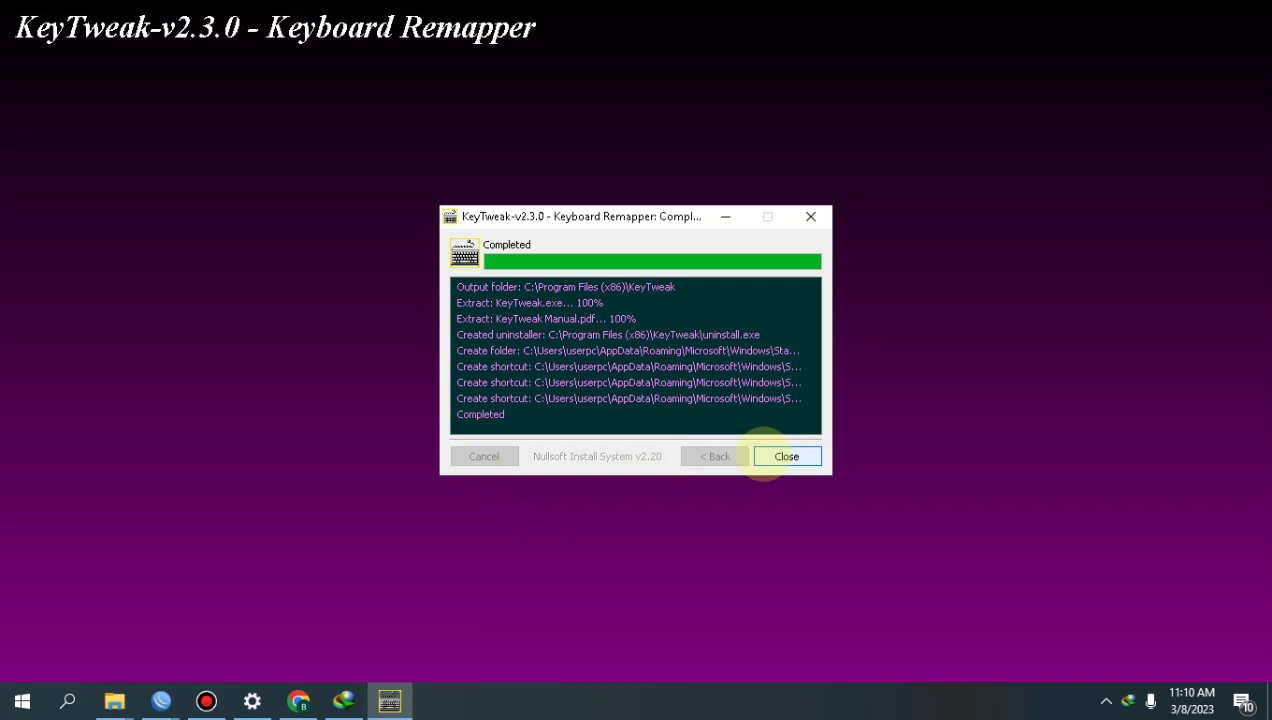
Close the finished installer, launch KeyTweak and maximize its window.
{"action": "left_click", "coordinate": [764, 455]}
{"action": "left_click", "coordinate": [22, 701]}
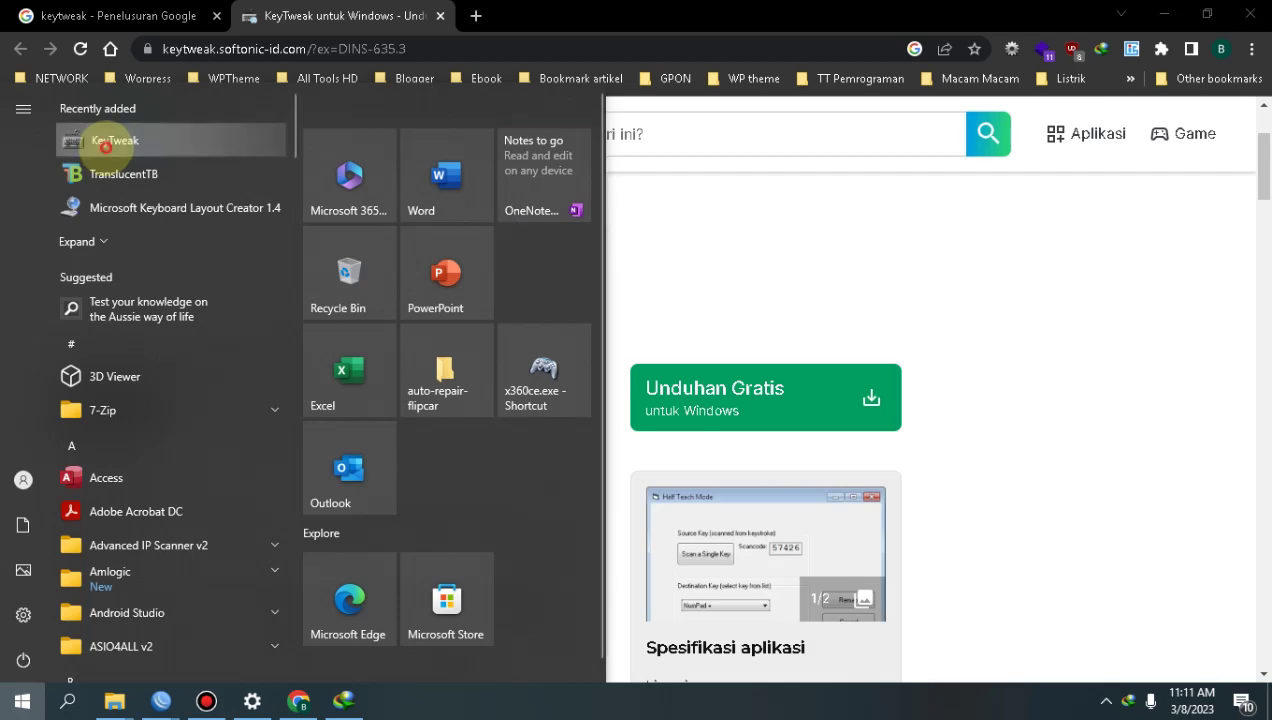
{"action": "left_click", "coordinate": [113, 140]}
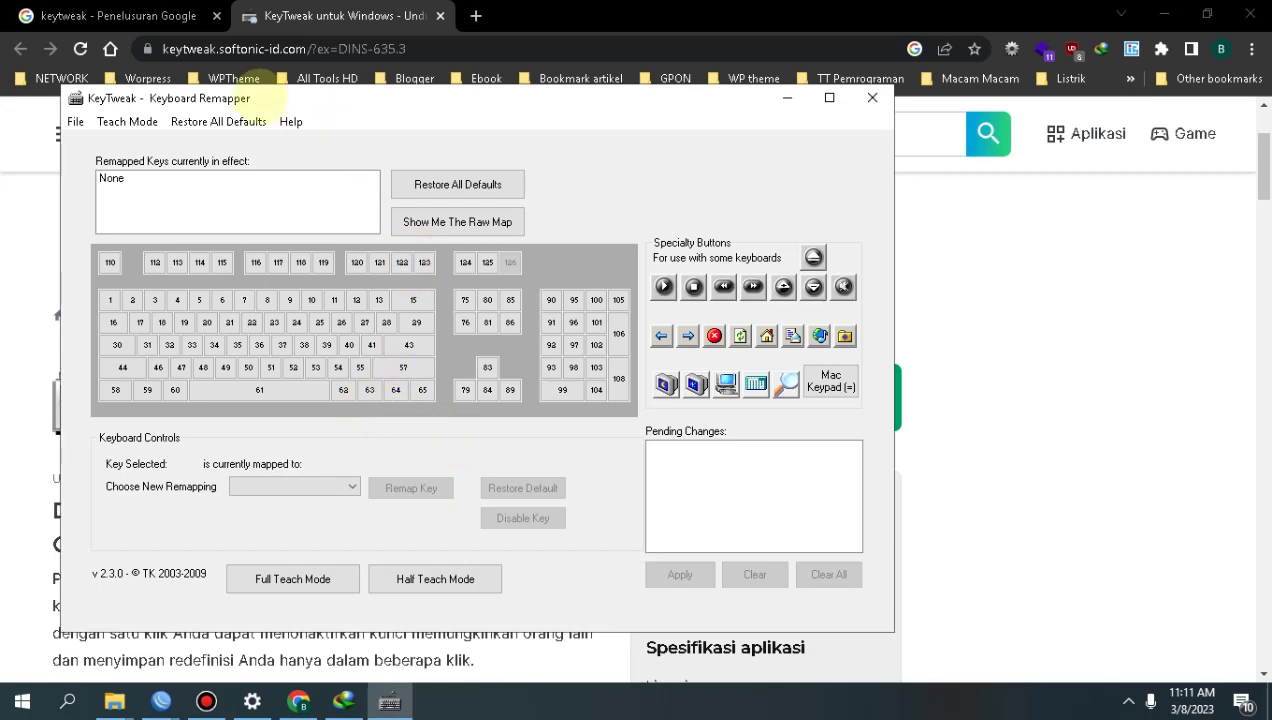
{"action": "left_click_drag", "start_coordinate": [259, 96], "coordinate": [420, 89]}
{"action": "left_click", "coordinate": [990, 90]}
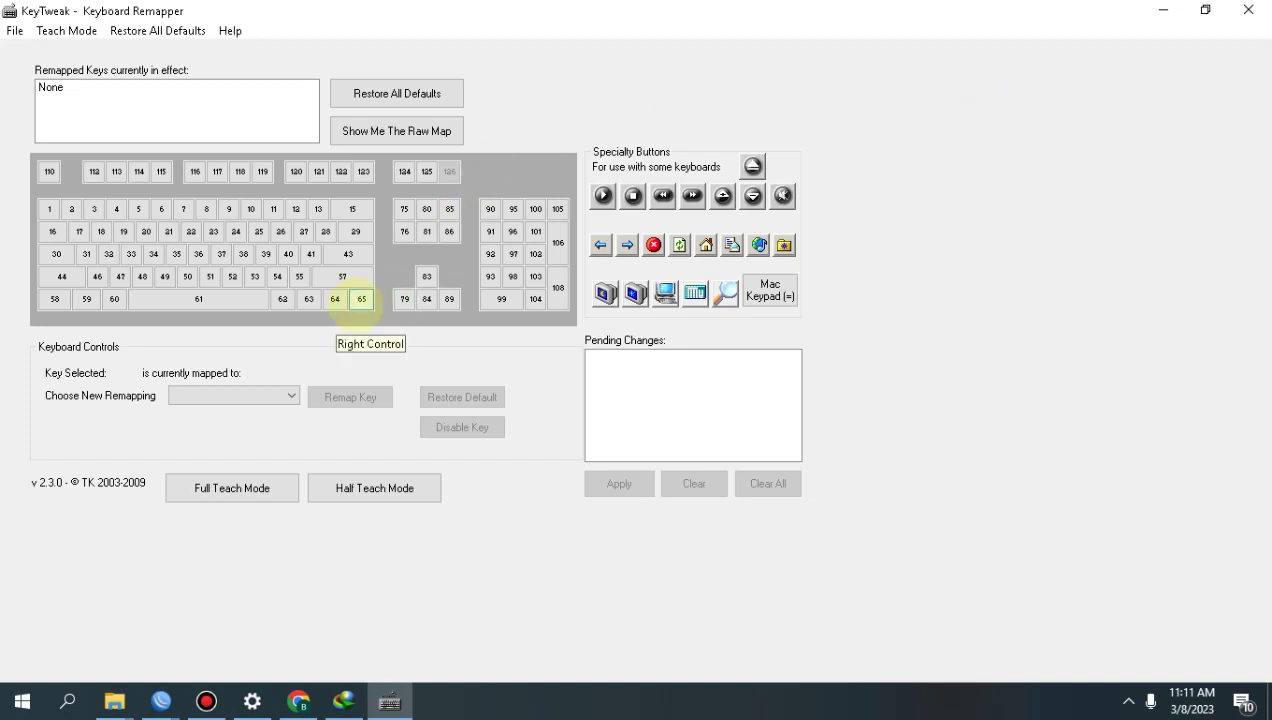
Check the current mappings of keys 65 and 64 on the KeyTweak keyboard layout.
{"action": "left_click", "coordinate": [361, 299]}
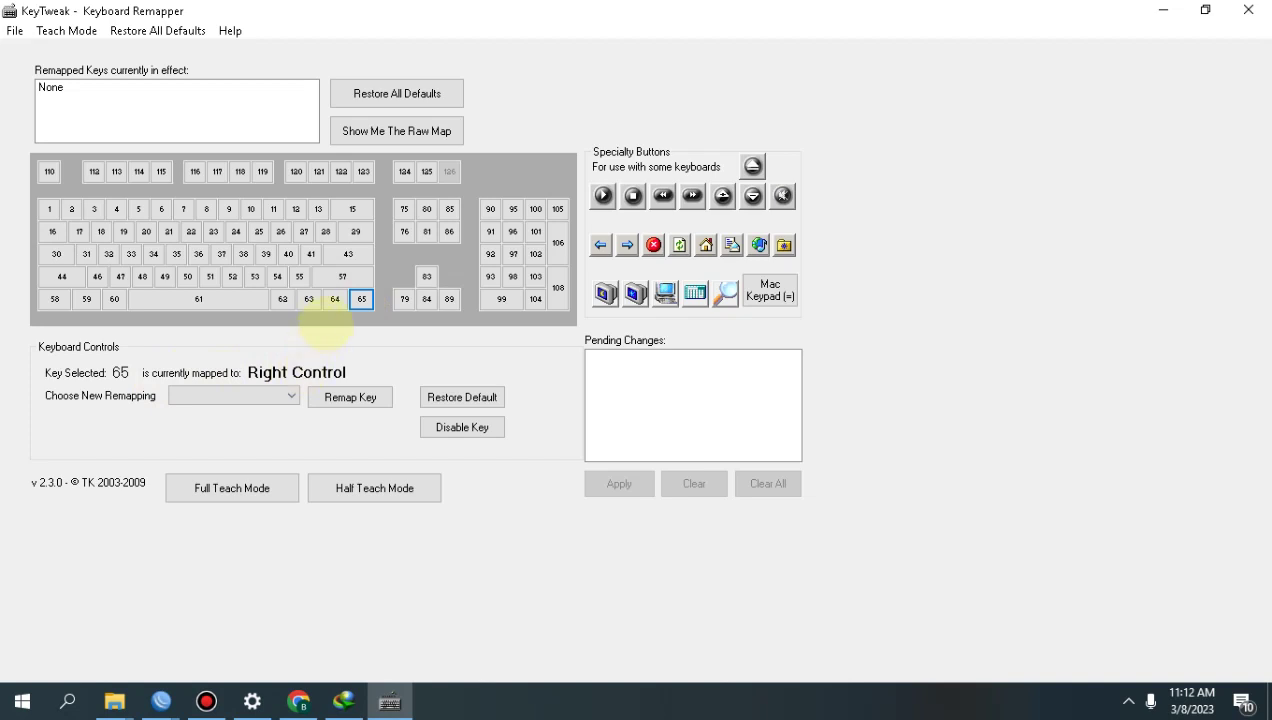
{"action": "left_click", "coordinate": [335, 298]}
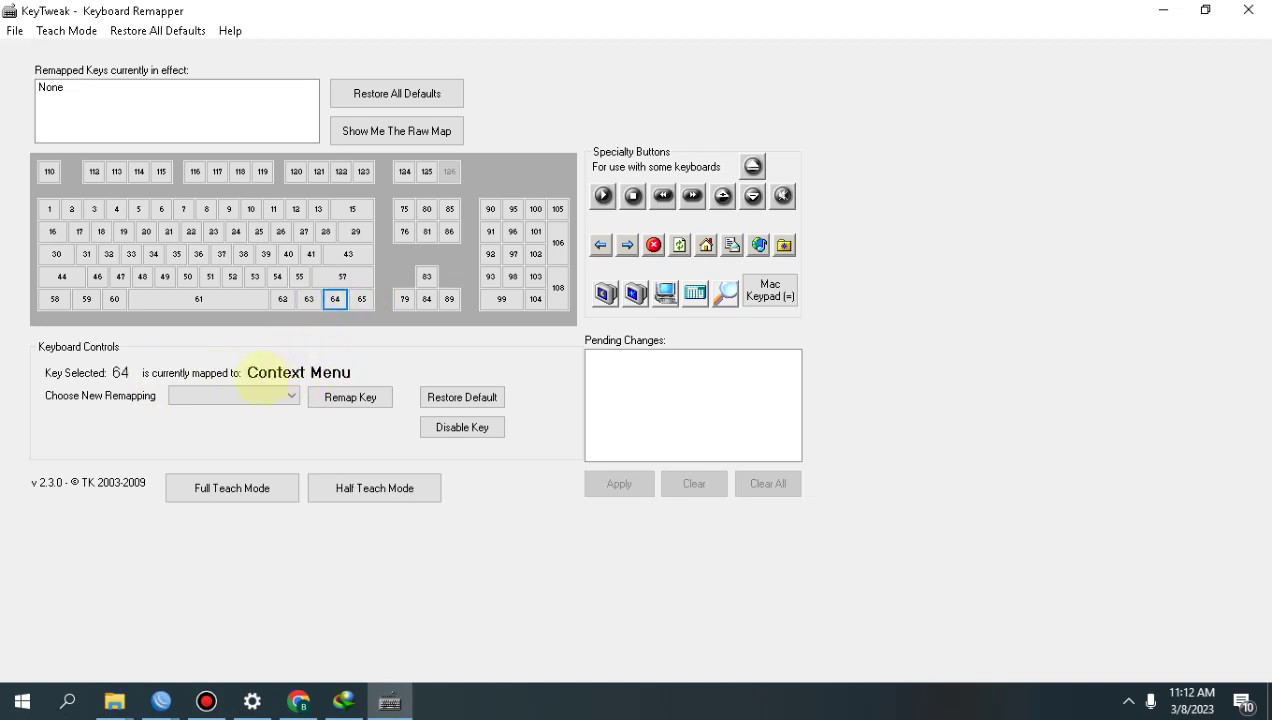
Check key 63's current mapping, then disable key 65 and apply the pending change without restarting the computer.
{"action": "left_click", "coordinate": [309, 300]}
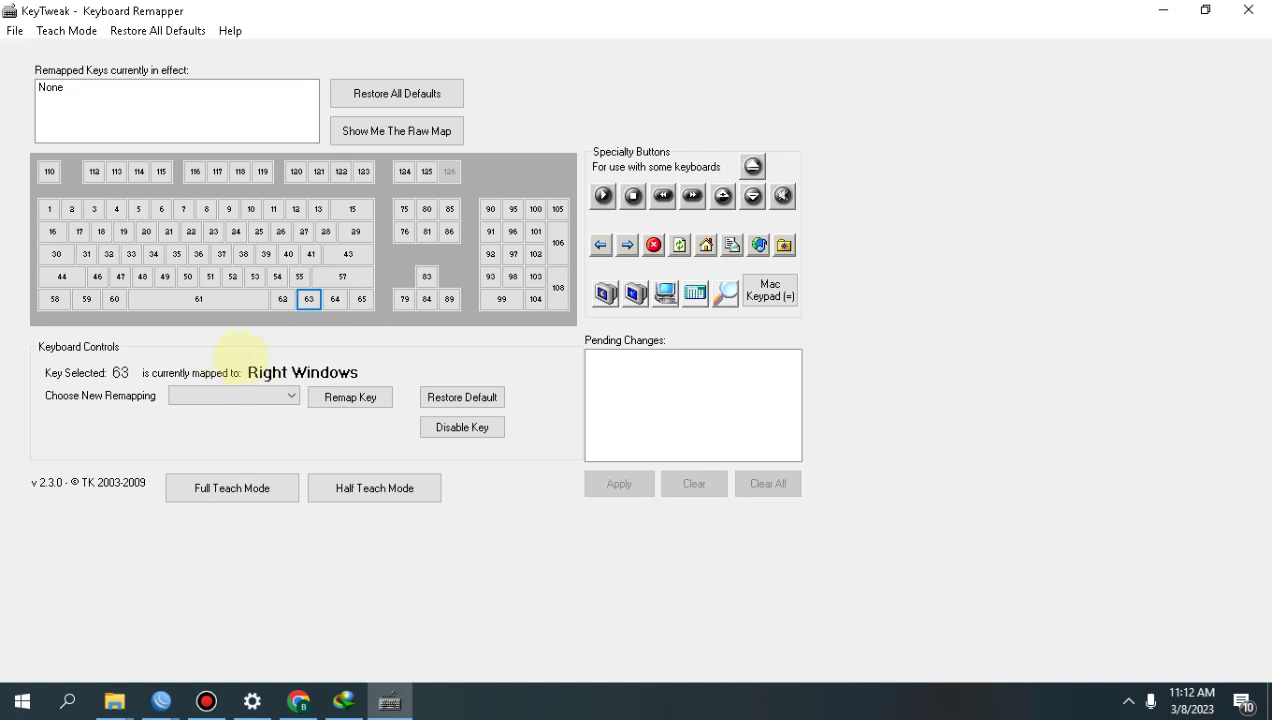
{"action": "left_click", "coordinate": [361, 302]}
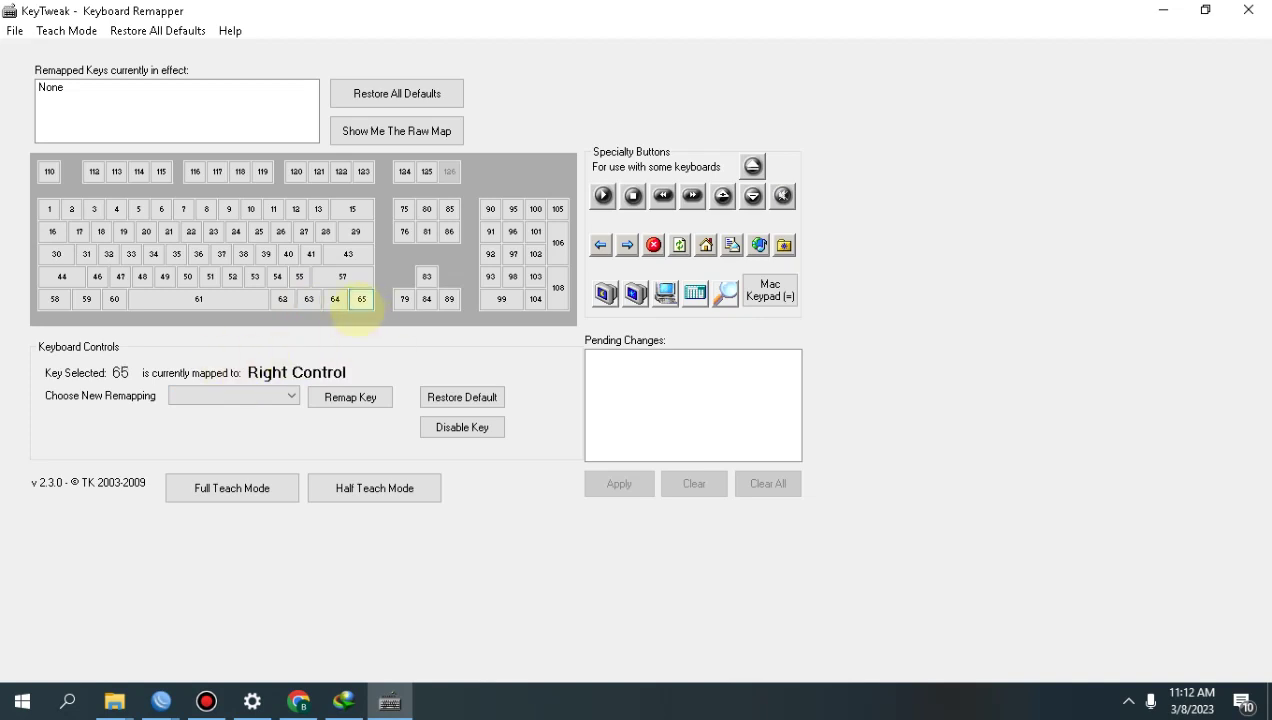
{"action": "left_click", "coordinate": [462, 427]}
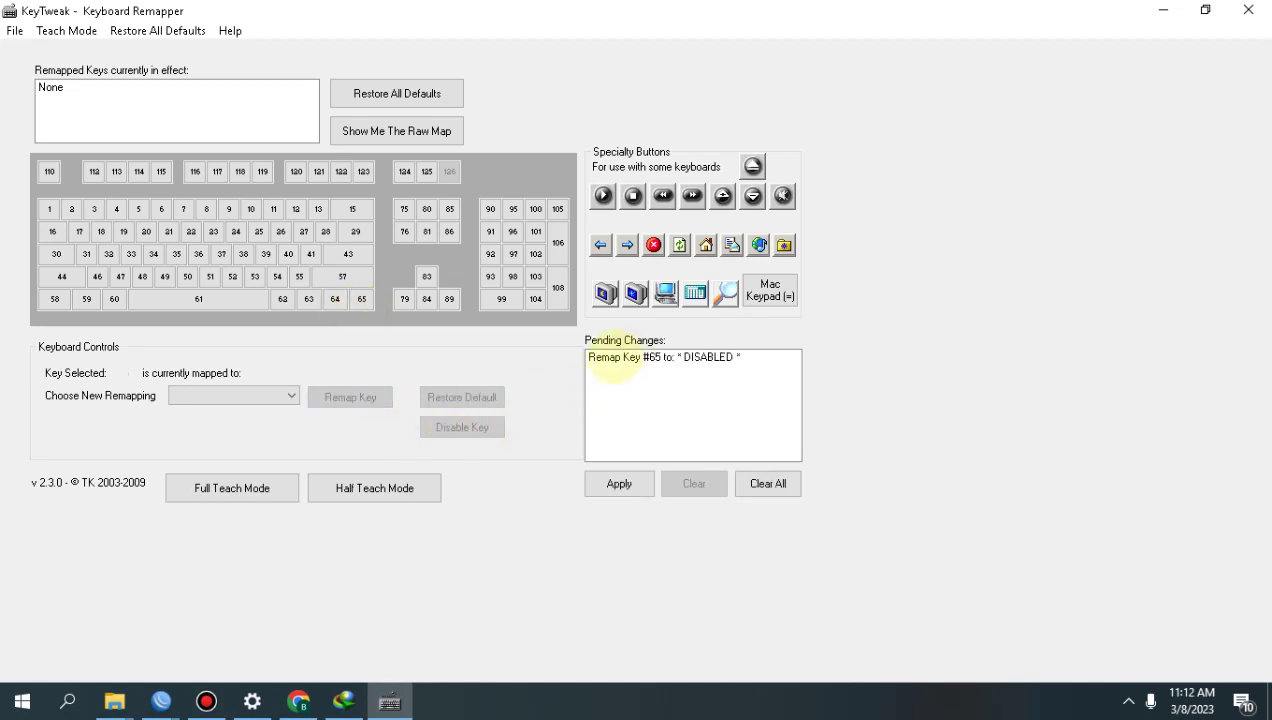
{"action": "left_click", "coordinate": [612, 358]}
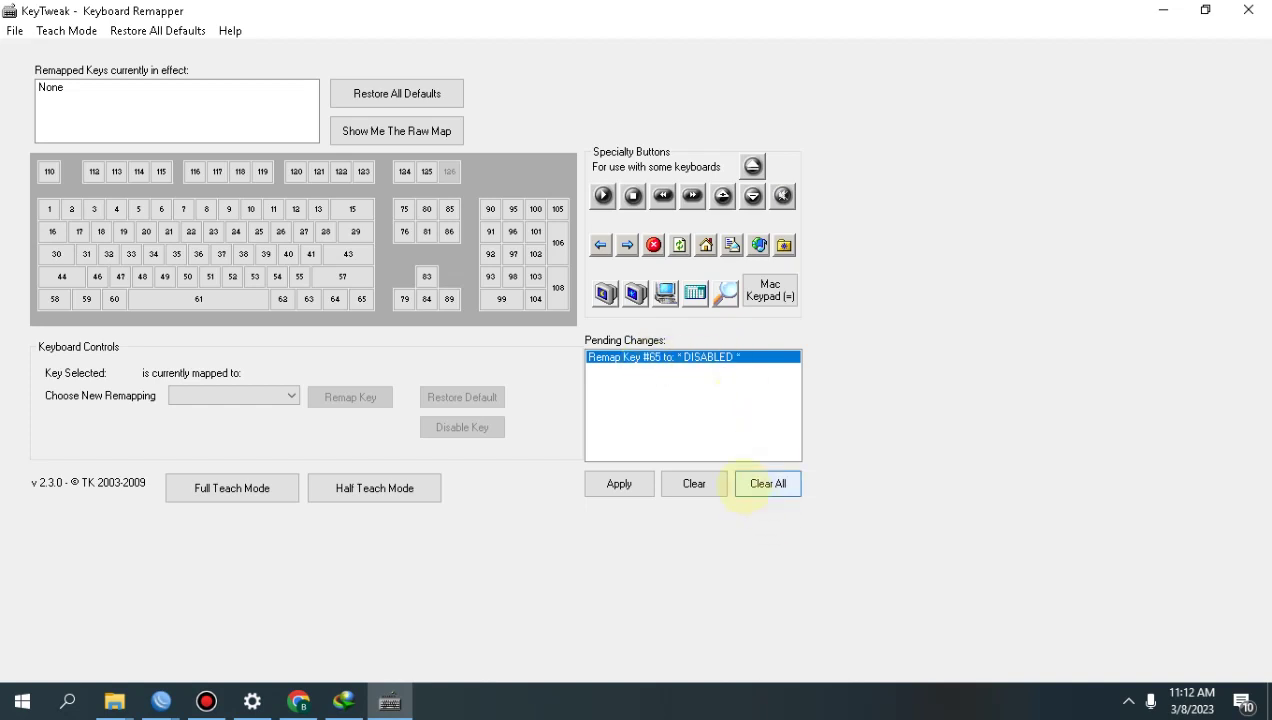
{"action": "left_click", "coordinate": [619, 484]}
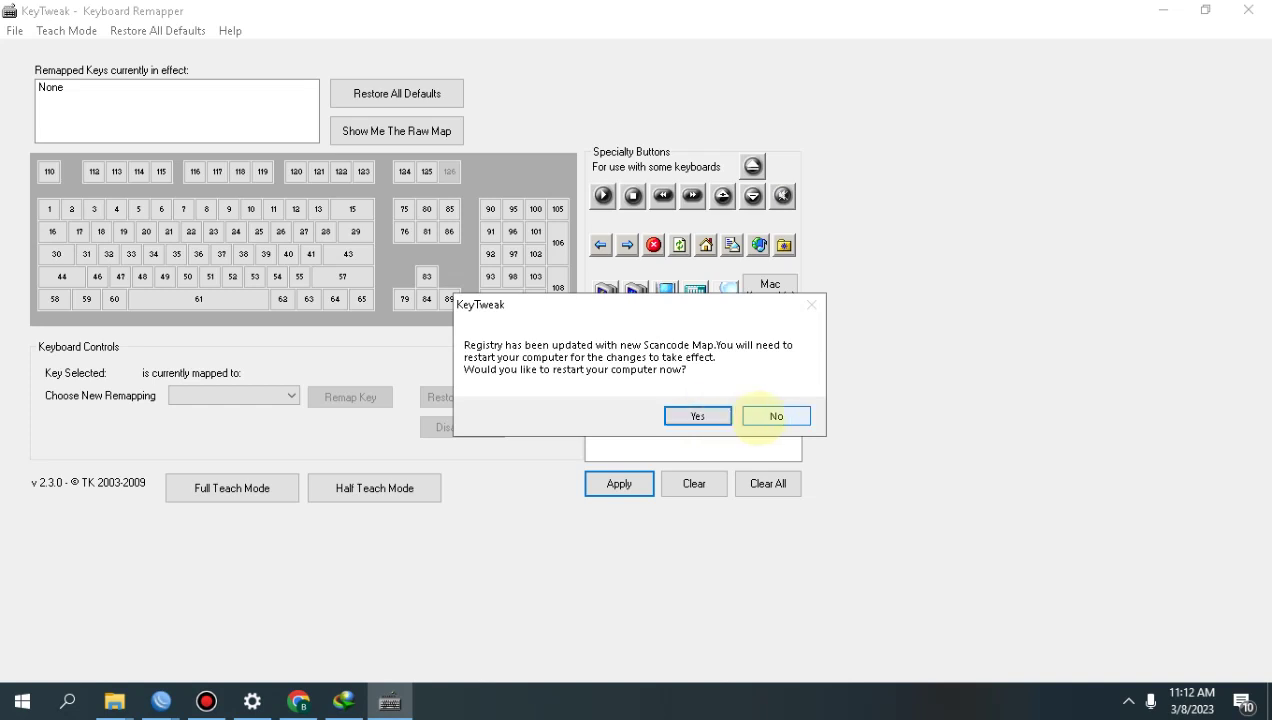
{"action": "left_click", "coordinate": [776, 415]}
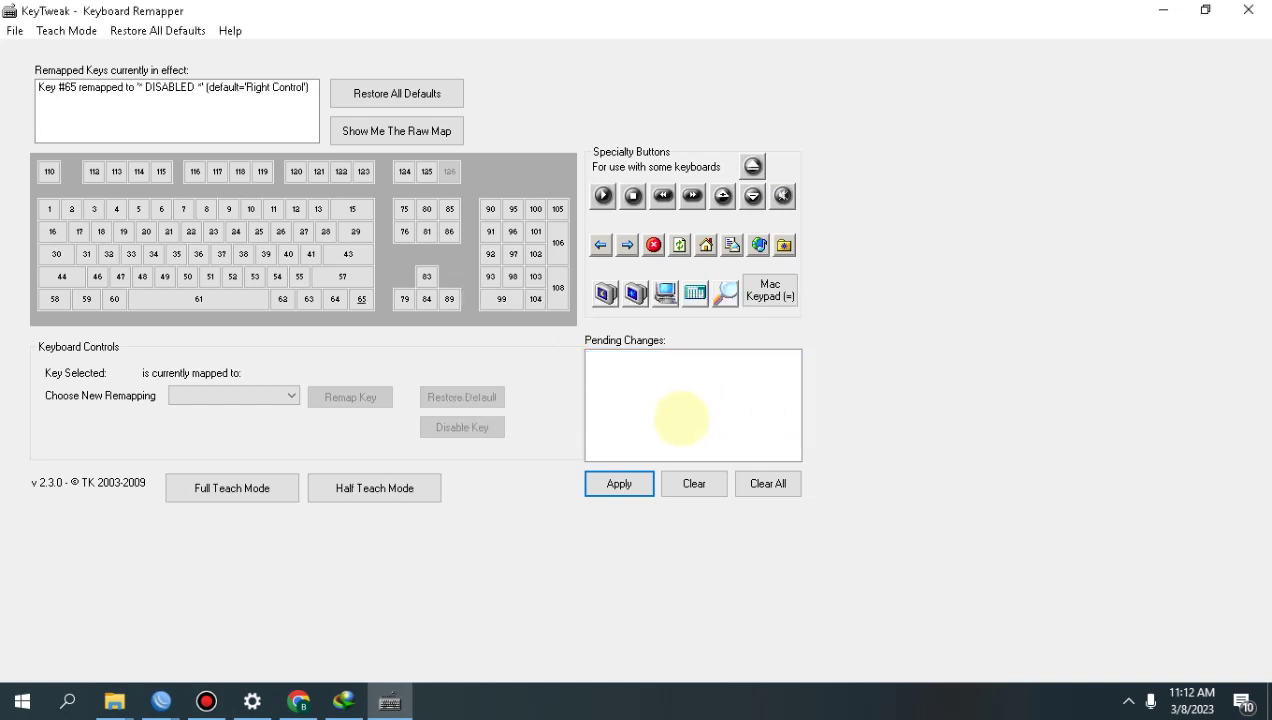
Restore all keyboard mappings to their defaults.
{"action": "left_click", "coordinate": [397, 92]}
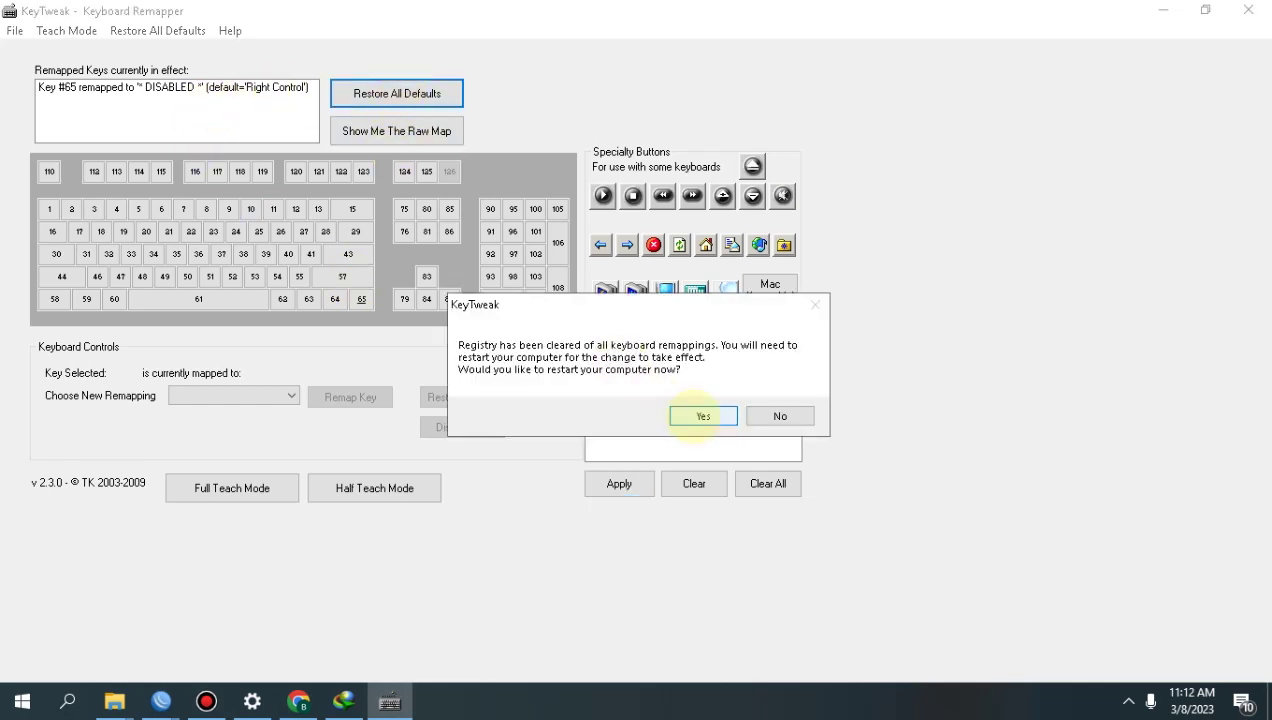